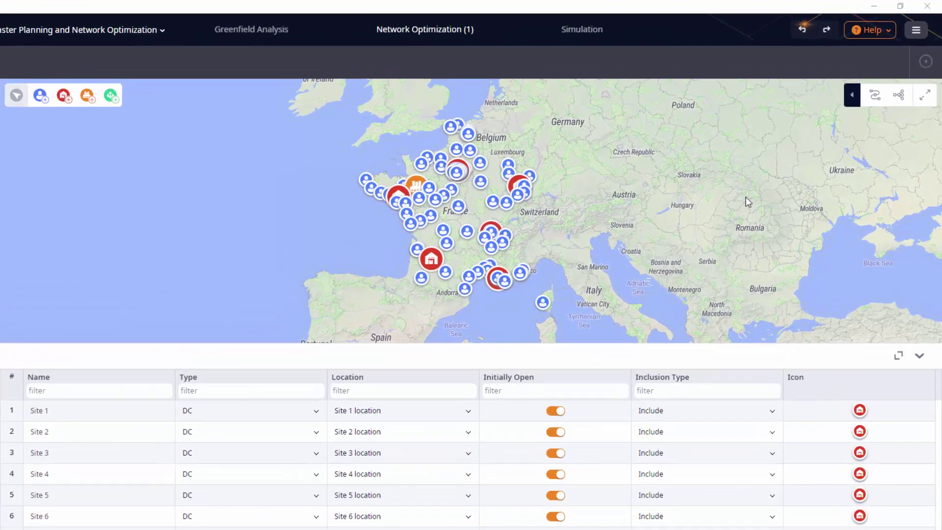
- Turn off Customers in the map's object visibility so only the six DCs and Laval factory show
{"action": "left_click", "coordinate": [852, 96]}
{"action": "left_click", "coordinate": [746, 127]}
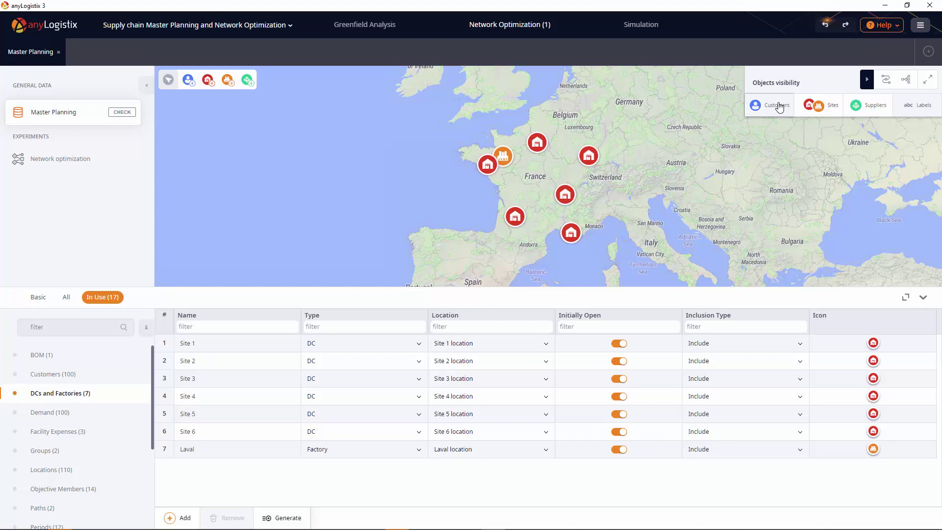
- Browse the Customers, Locations, Groups and Products tables
{"action": "left_click", "coordinate": [866, 80]}
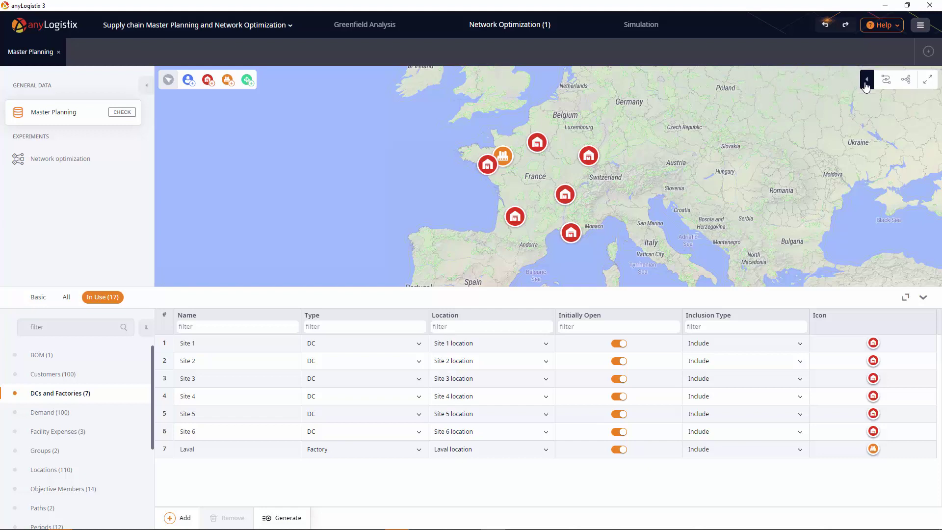
{"action": "left_click", "coordinate": [110, 381]}
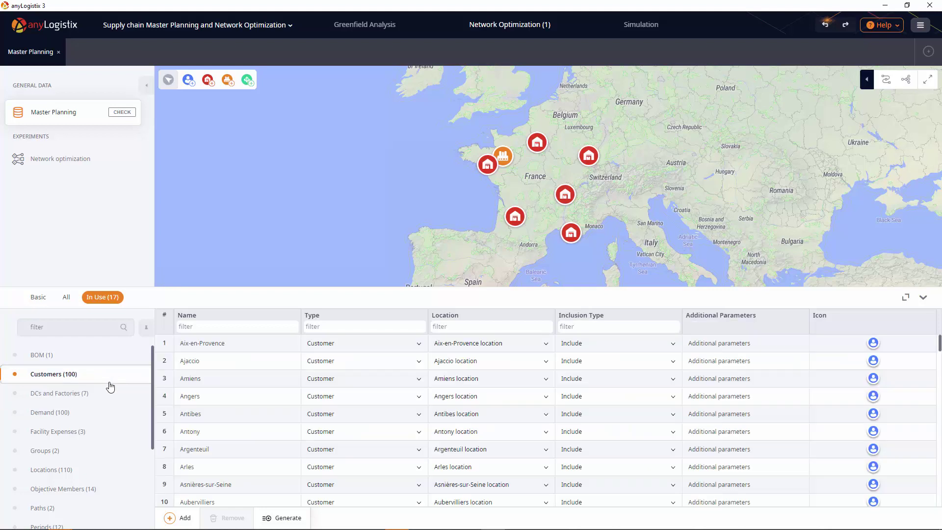
{"action": "left_click", "coordinate": [134, 477]}
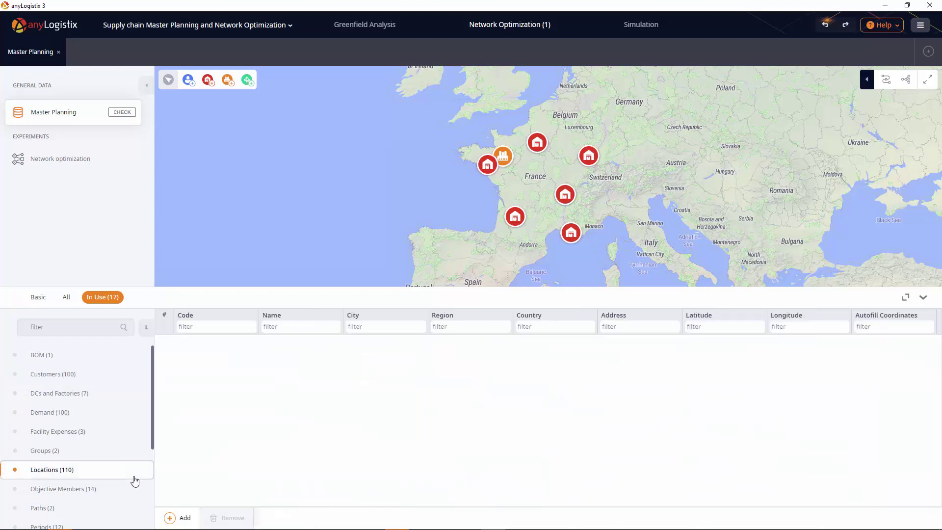
{"action": "left_click", "coordinate": [123, 453]}
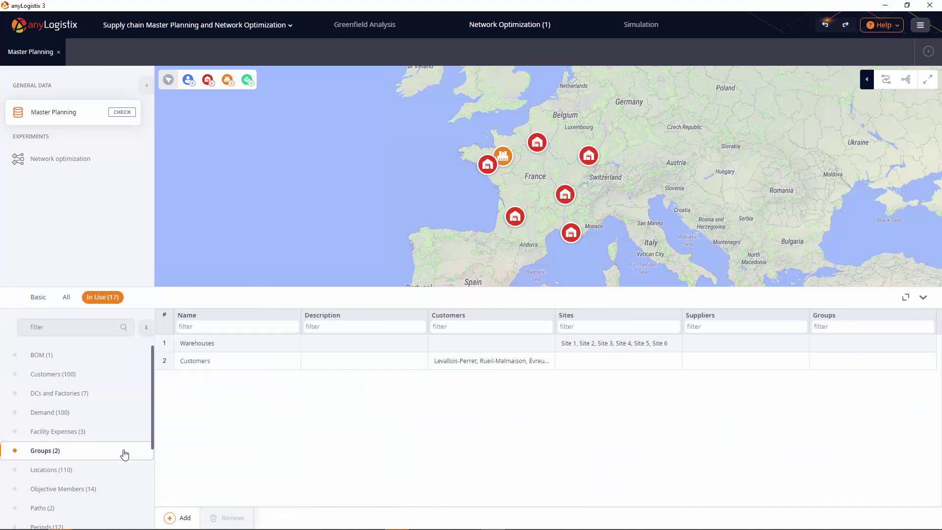
{"action": "scroll", "coordinate": [124, 454], "scroll_direction": "down", "scroll_amount": 3}
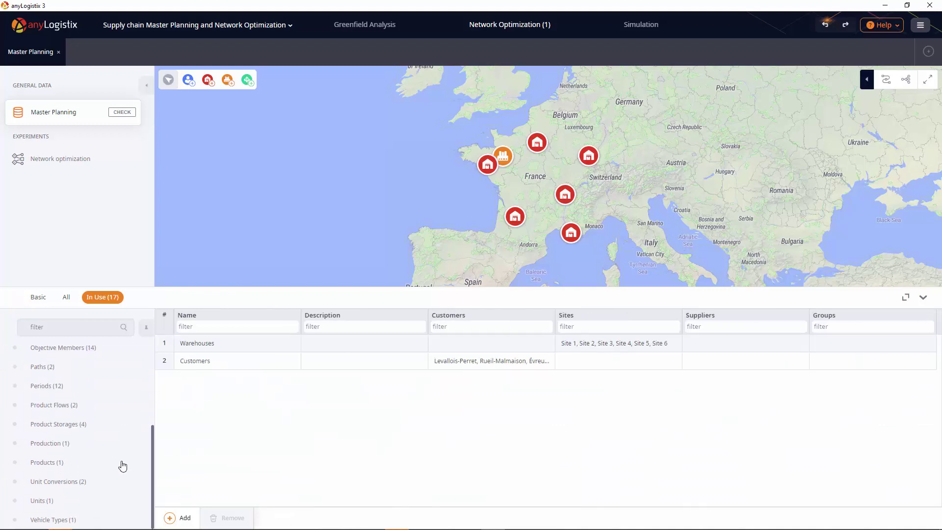
{"action": "left_click", "coordinate": [121, 463]}
{"action": "scroll", "coordinate": [121, 466], "scroll_direction": "up", "scroll_amount": 3}
- Open the Demand table and inspect Aix-en-Provence's dated Cheese quantities without changing them
{"action": "left_click", "coordinate": [104, 414]}
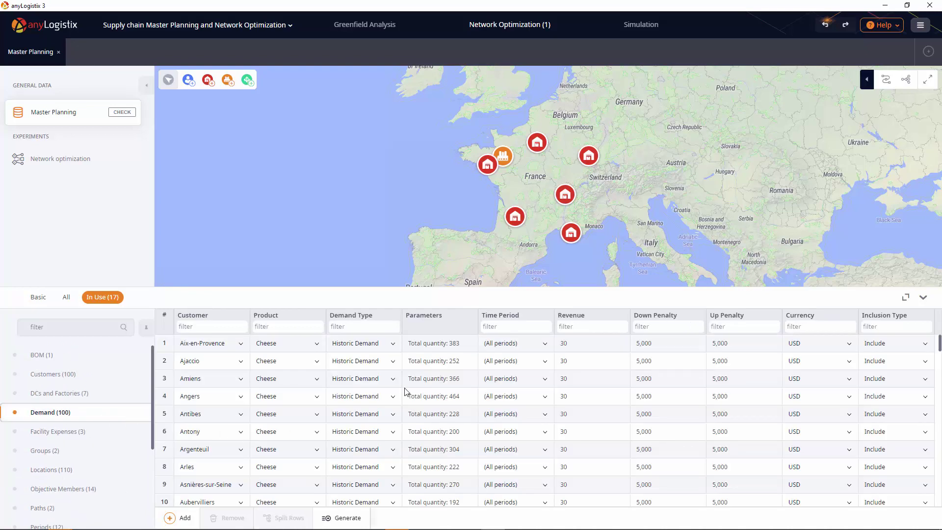
{"action": "double_click", "coordinate": [418, 346]}
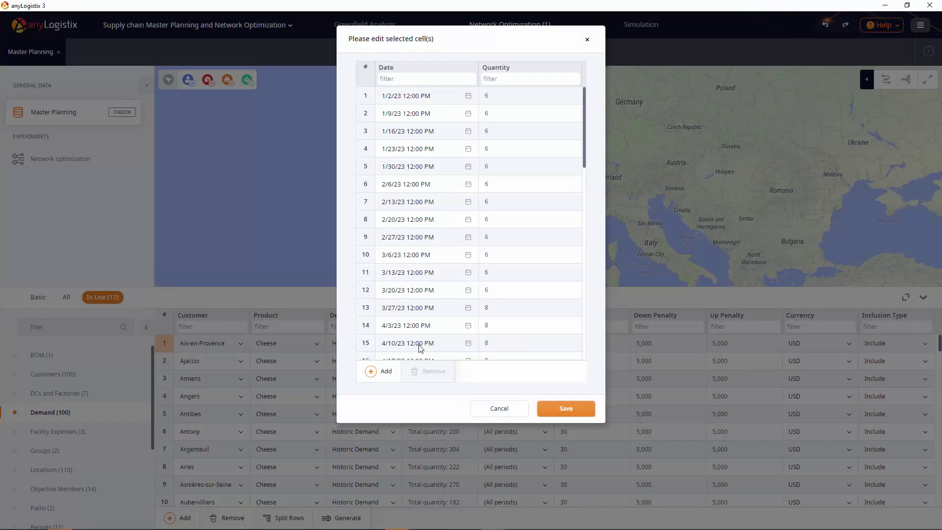
{"action": "left_click", "coordinate": [492, 414]}
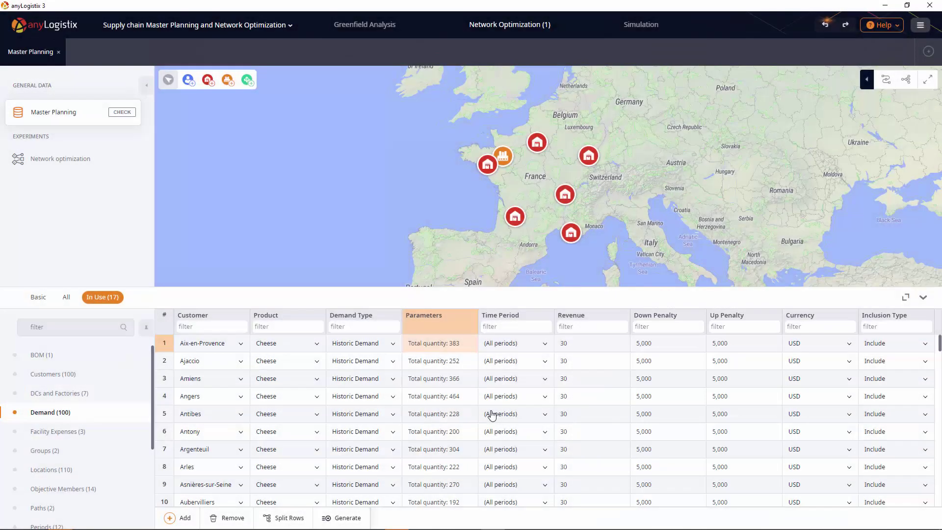
{"action": "scroll", "coordinate": [137, 444], "scroll_direction": "down", "scroll_amount": 3}
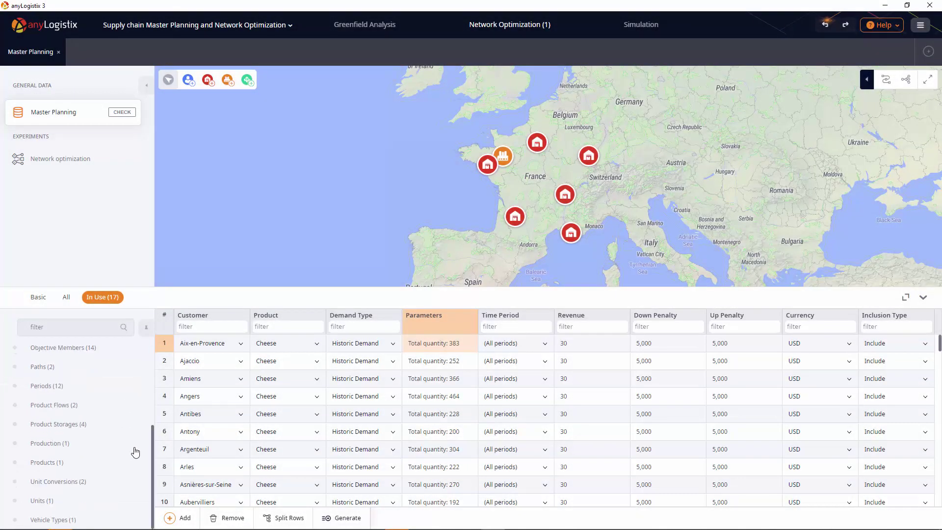
- Review Product Storages, Laval Production, Product Flows and Paths, ending on Facility Expenses
{"action": "left_click", "coordinate": [128, 424]}
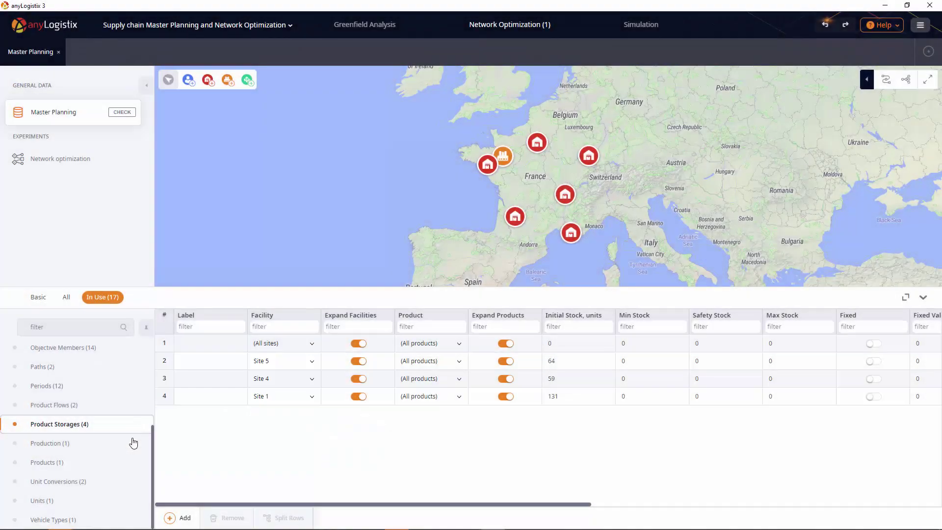
{"action": "left_click", "coordinate": [132, 447]}
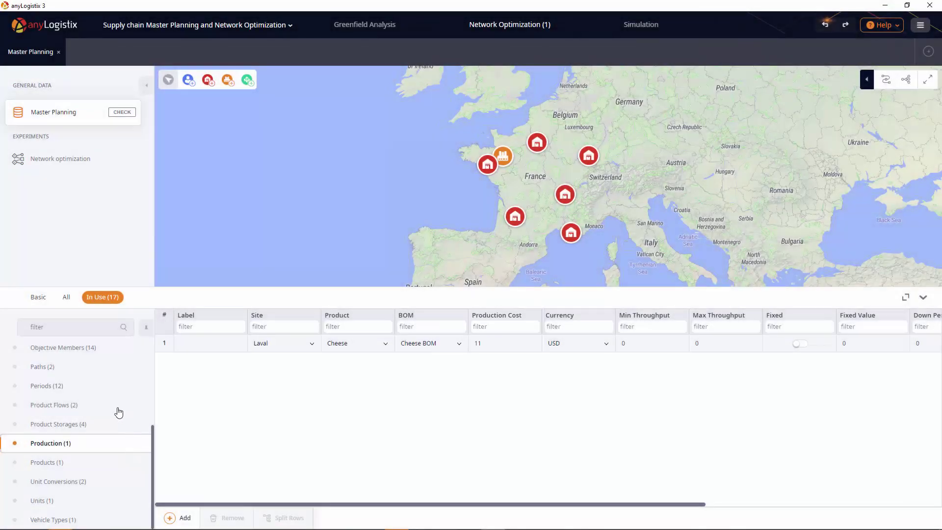
{"action": "left_click", "coordinate": [118, 411]}
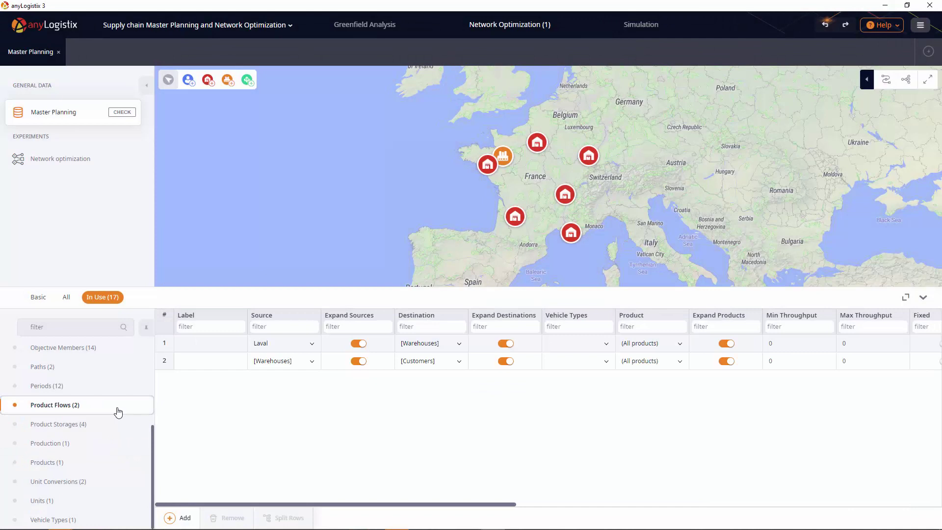
{"action": "left_click", "coordinate": [138, 367]}
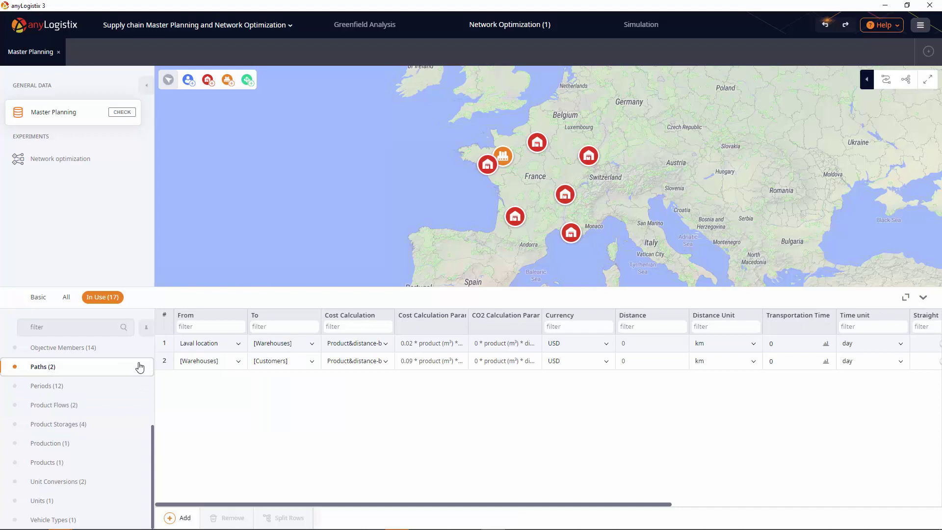
{"action": "scroll", "coordinate": [139, 368], "scroll_direction": "up", "scroll_amount": 5}
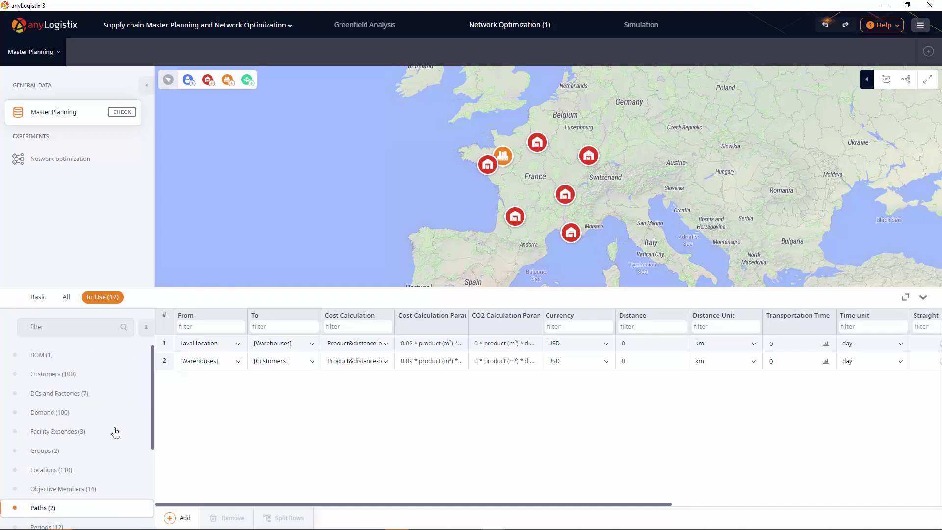
{"action": "left_click", "coordinate": [116, 431]}
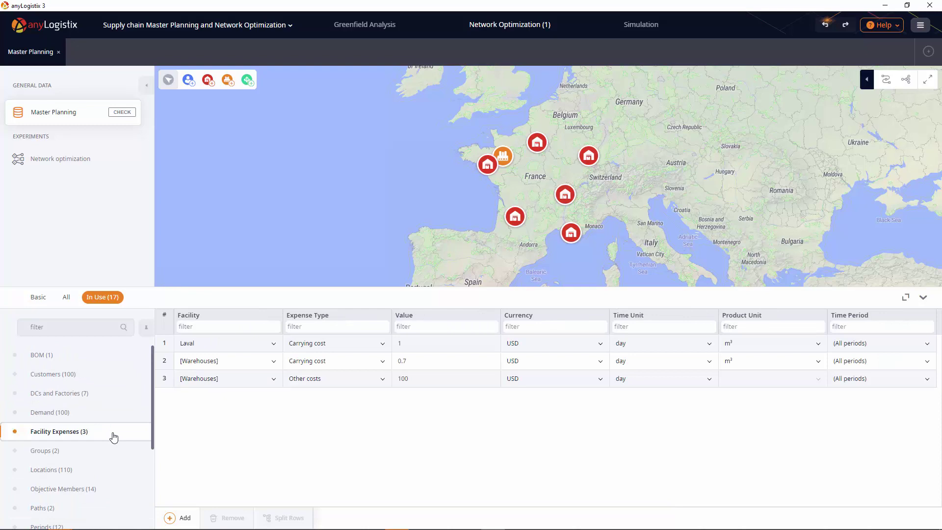
- From DCs and Factories, generate 20 France DCs with a purple icon and country groups off
{"action": "left_click", "coordinate": [128, 393]}
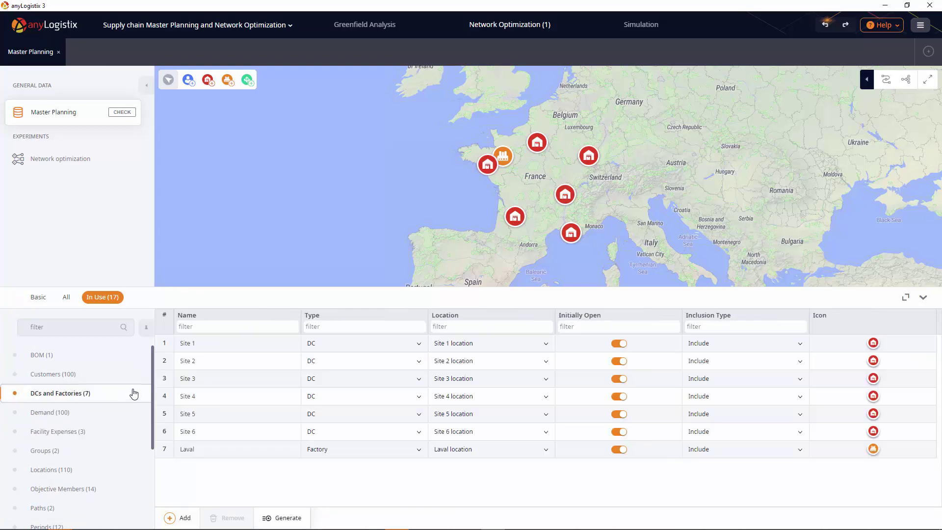
{"action": "left_click", "coordinate": [287, 516]}
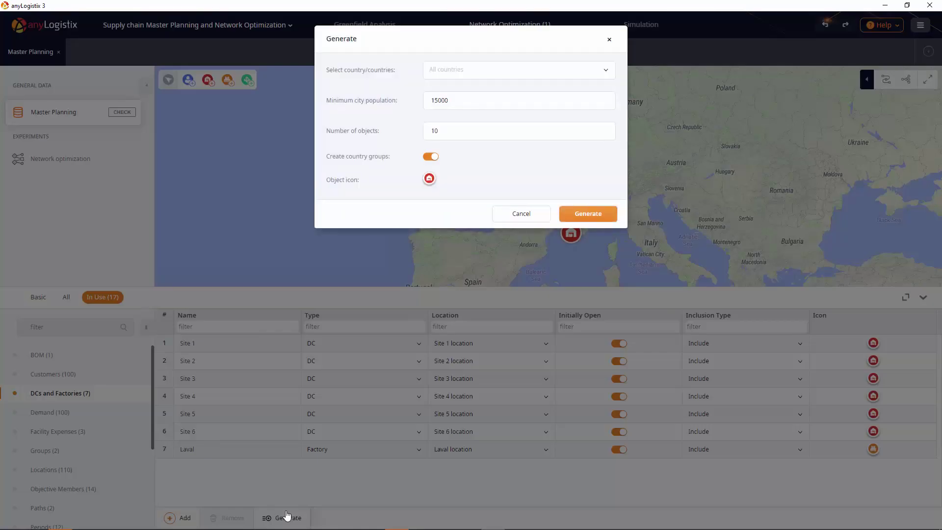
{"action": "left_click", "coordinate": [489, 70]}
{"action": "type", "text": "France"}
{"action": "left_click", "coordinate": [496, 89]}
{"action": "left_click", "coordinate": [496, 130]}
{"action": "double_click", "coordinate": [496, 130]}
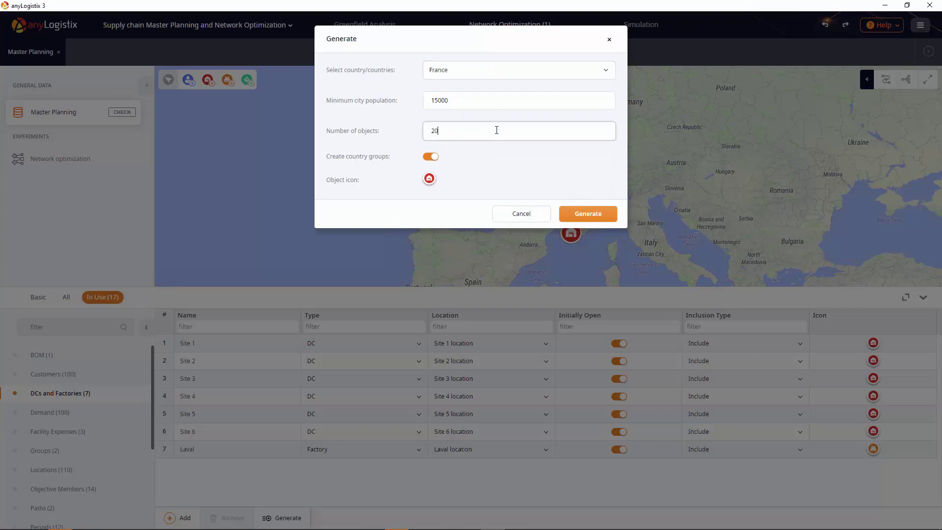
{"action": "left_click", "coordinate": [429, 156]}
{"action": "left_click", "coordinate": [430, 179]}
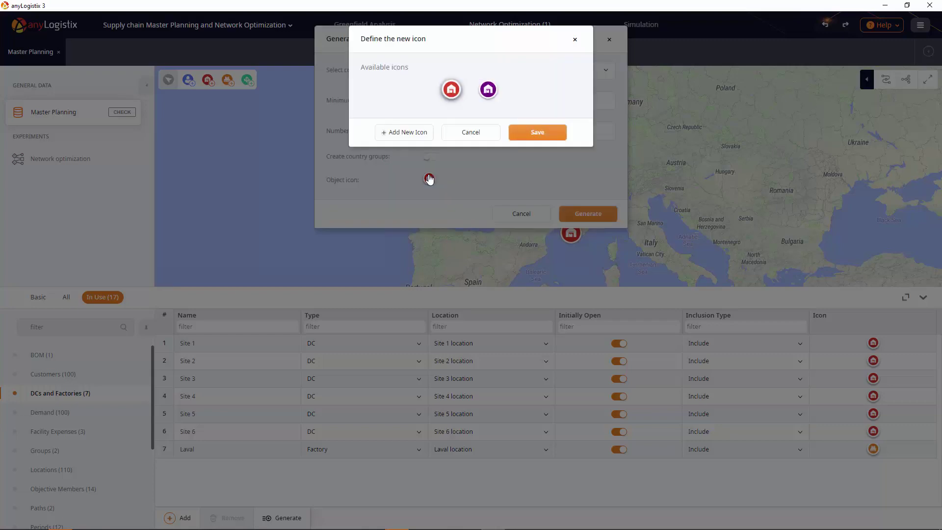
{"action": "left_click", "coordinate": [488, 89]}
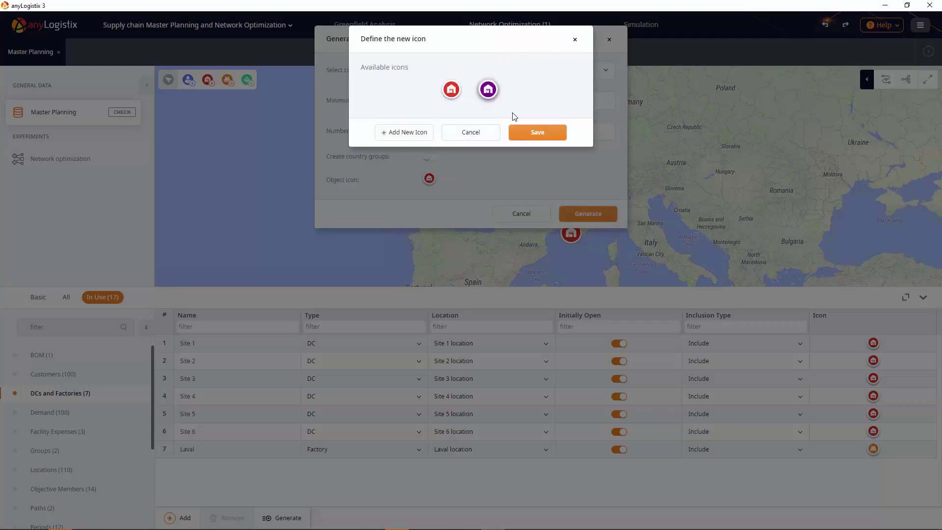
{"action": "left_click", "coordinate": [518, 140]}
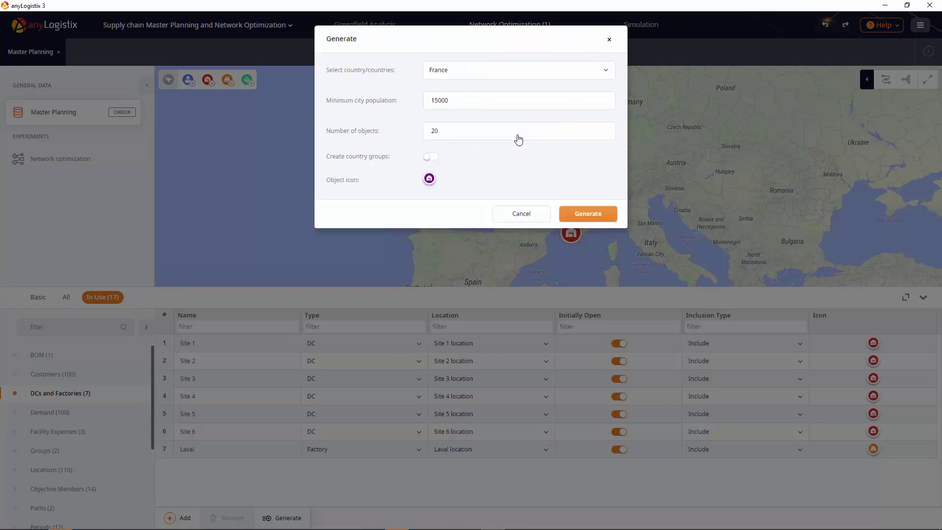
{"action": "left_click", "coordinate": [586, 213]}
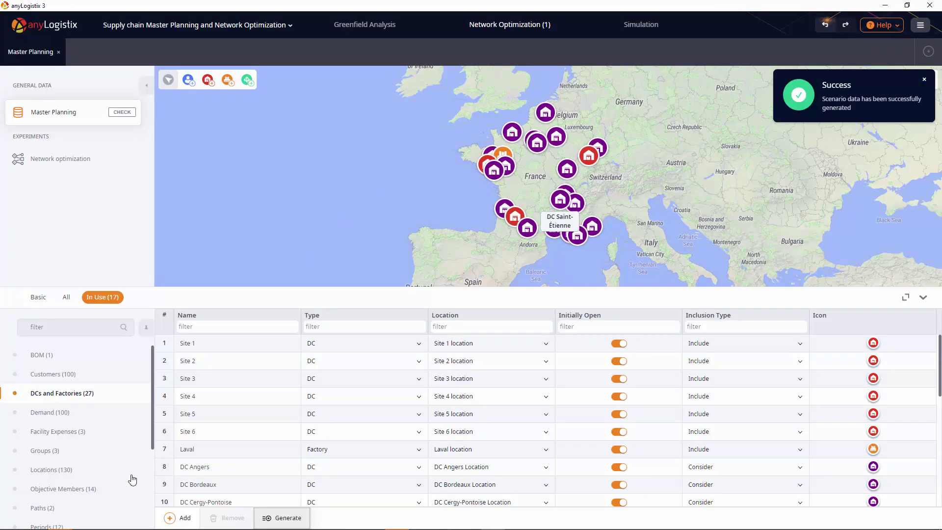
- Redirect the Laval product flow's destination to [Generated DCs]
{"action": "scroll", "coordinate": [130, 478], "scroll_direction": "down", "scroll_amount": 3}
{"action": "left_click", "coordinate": [114, 408]}
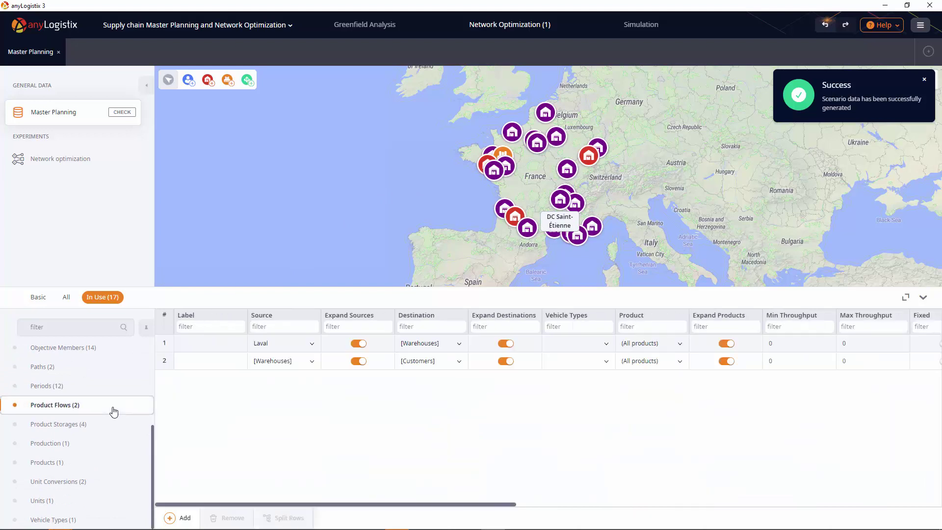
{"action": "left_click", "coordinate": [460, 344]}
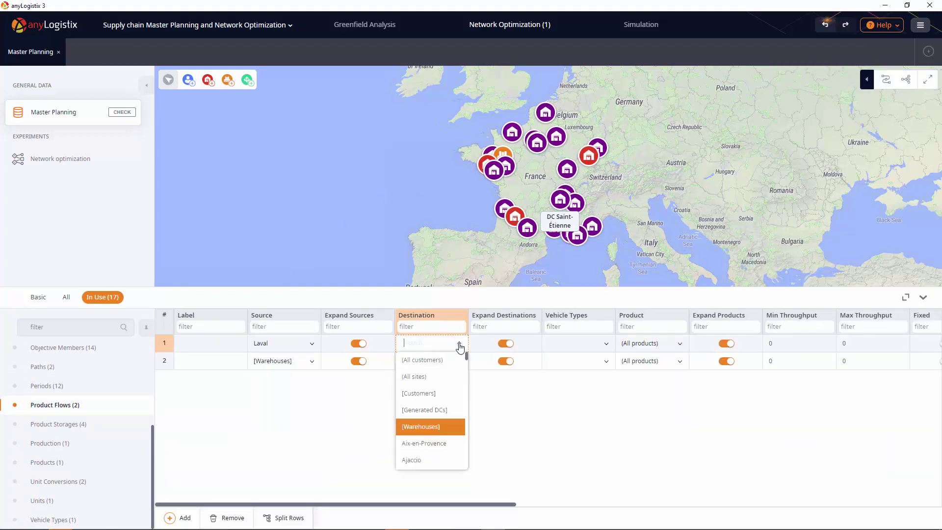
{"action": "left_click", "coordinate": [444, 410]}
- Add a third product flow from [Generated DCs] to [Warehouses]
{"action": "left_click", "coordinate": [183, 516]}
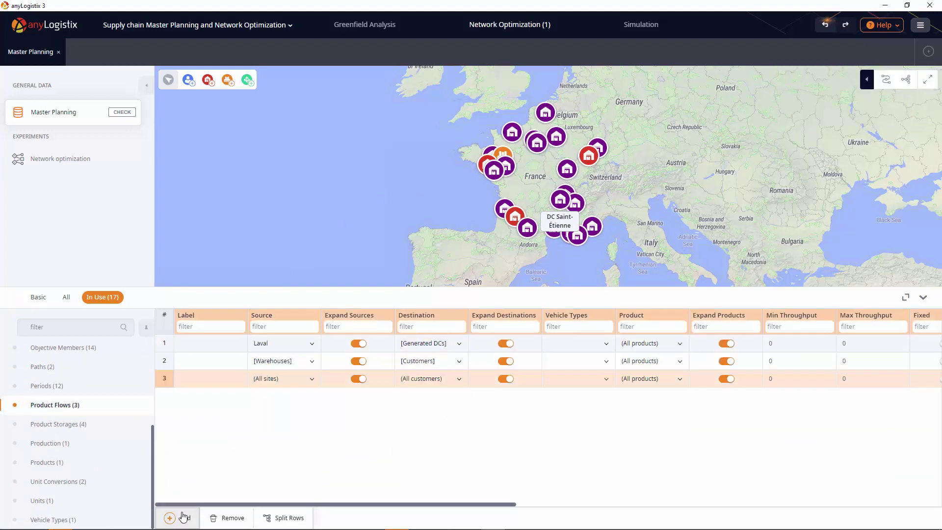
{"action": "left_click", "coordinate": [312, 380]}
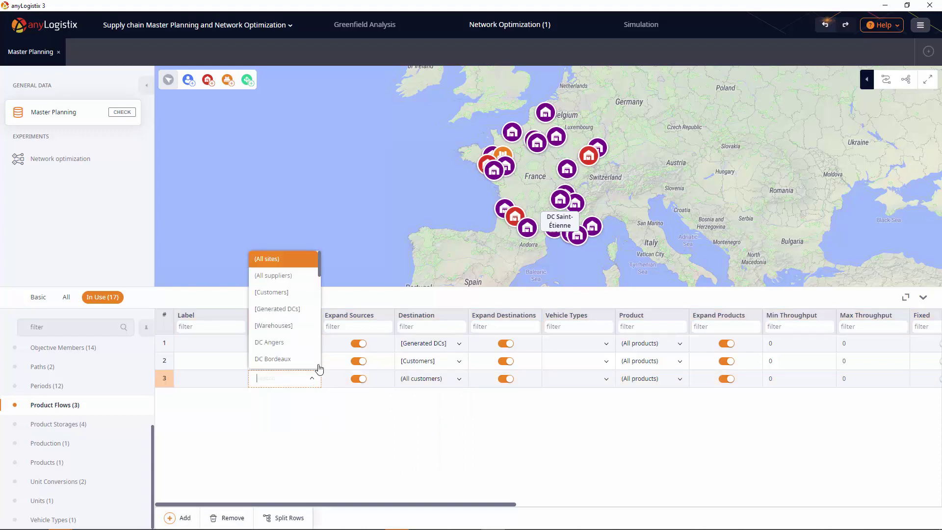
{"action": "left_click", "coordinate": [293, 309]}
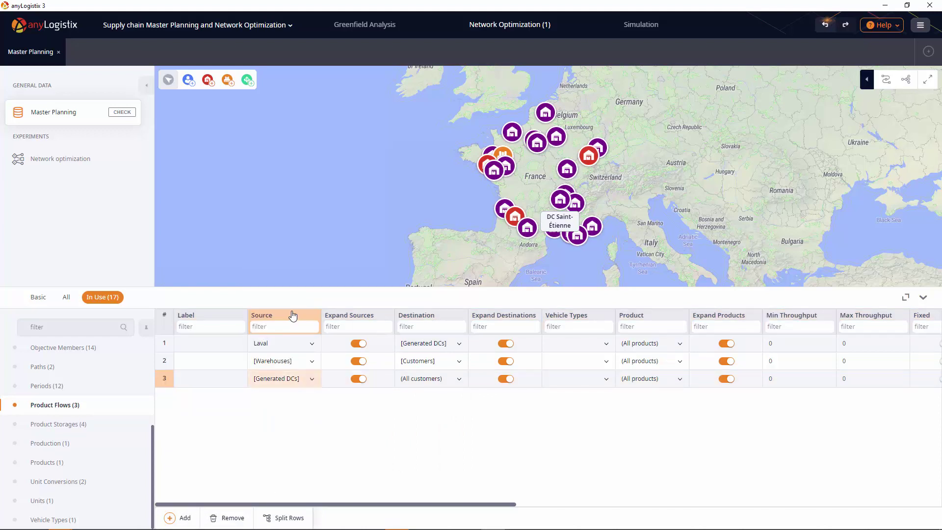
{"action": "left_click", "coordinate": [458, 380]}
{"action": "left_click", "coordinate": [449, 326]}
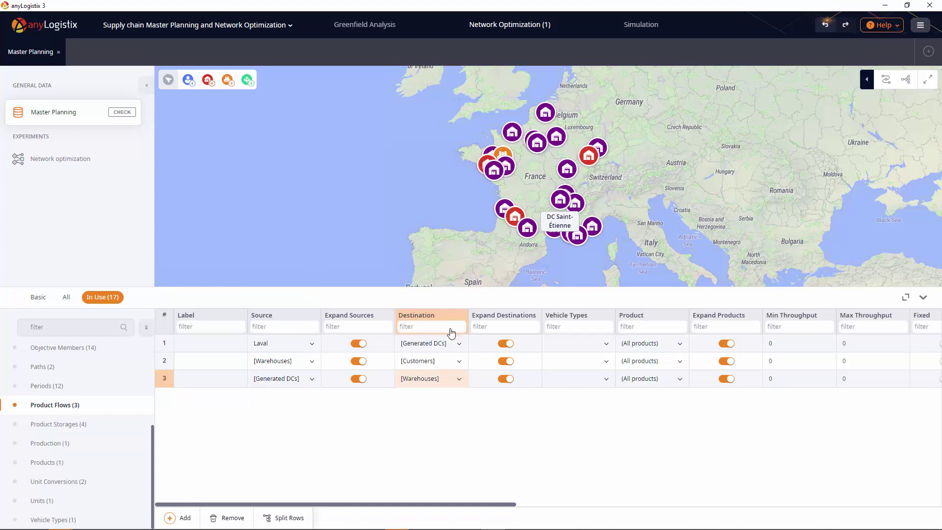
- Route the first path in Paths to [Generated DCs]
{"action": "left_click", "coordinate": [87, 366]}
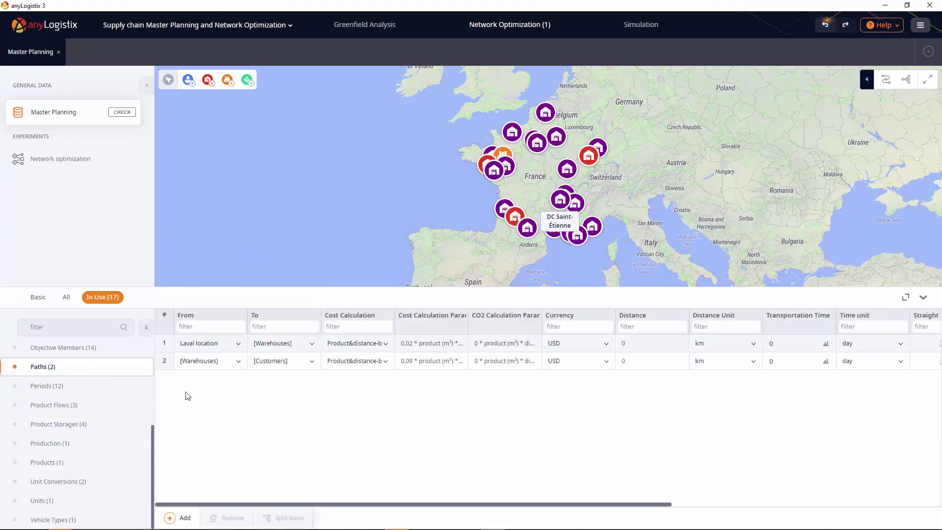
{"action": "left_click", "coordinate": [312, 345]}
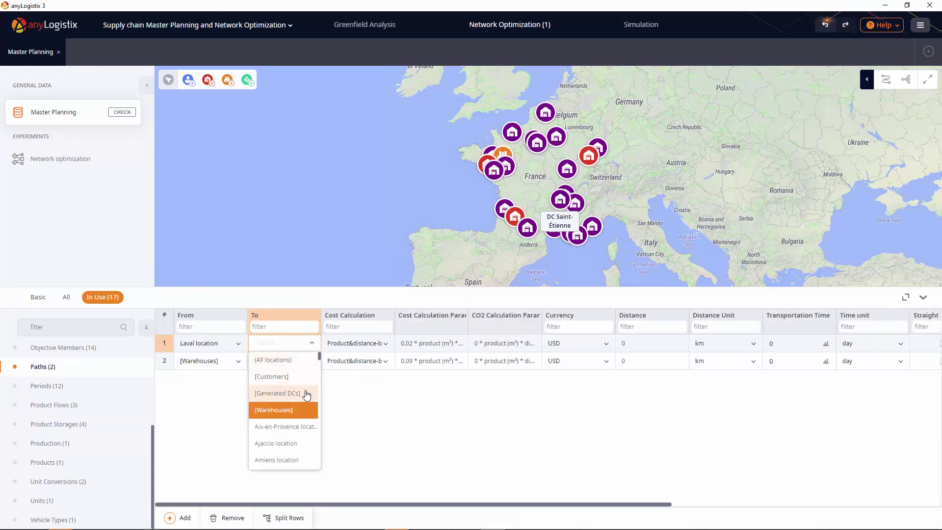
{"action": "left_click", "coordinate": [305, 392]}
- Add a path from [Generated DCs] to [Warehouses] using product-and-distance-based cost
{"action": "left_click", "coordinate": [178, 517]}
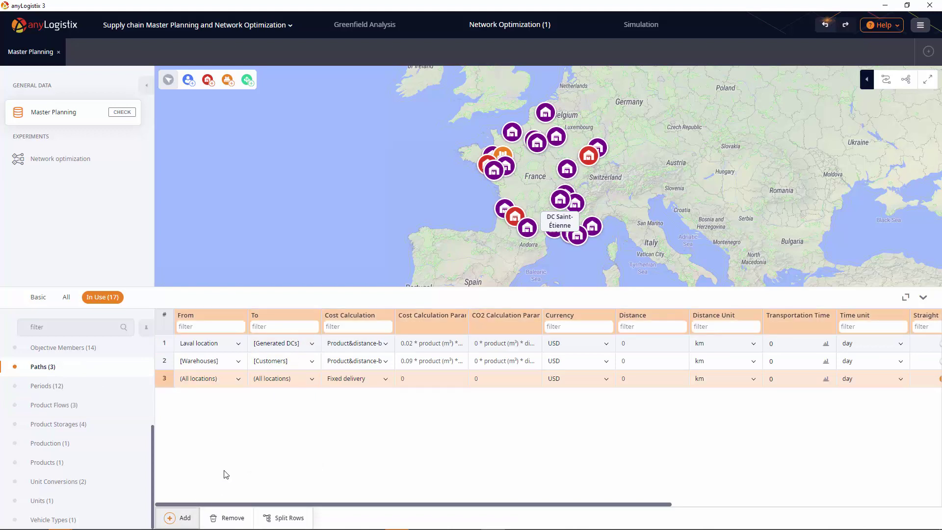
{"action": "left_click", "coordinate": [241, 379]}
{"action": "left_click", "coordinate": [225, 293]}
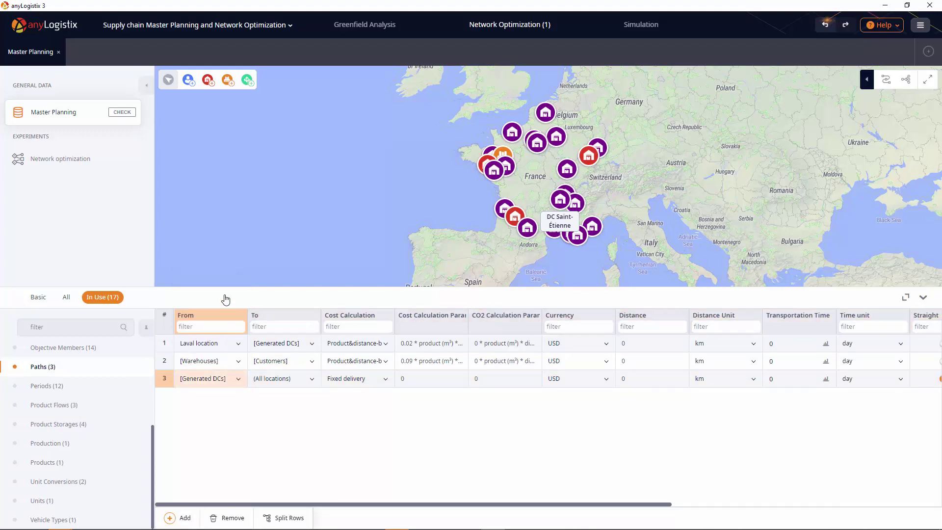
{"action": "left_click", "coordinate": [308, 379]}
{"action": "left_click", "coordinate": [310, 358]}
{"action": "left_click", "coordinate": [384, 379]}
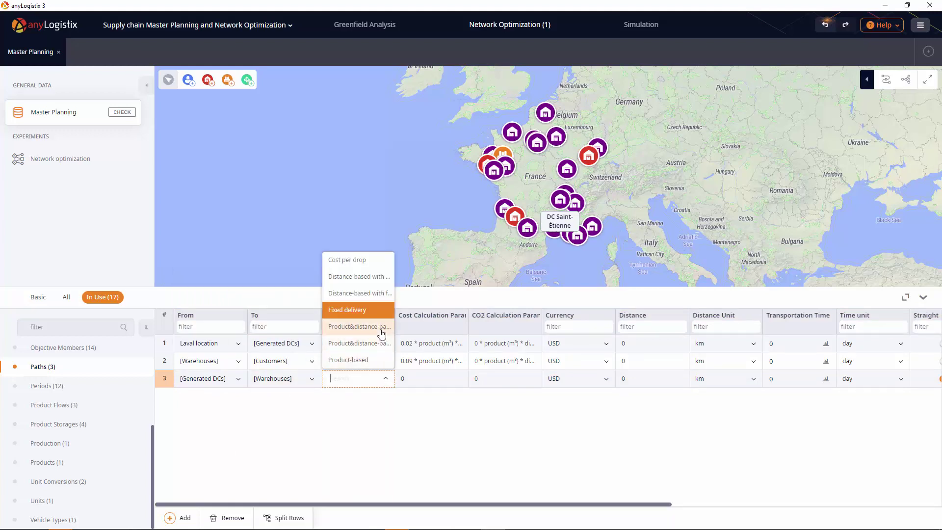
{"action": "left_click", "coordinate": [381, 326]}
- Set the new path's cost per unit to 0.05 and turn off straight-line distance
{"action": "double_click", "coordinate": [425, 382]}
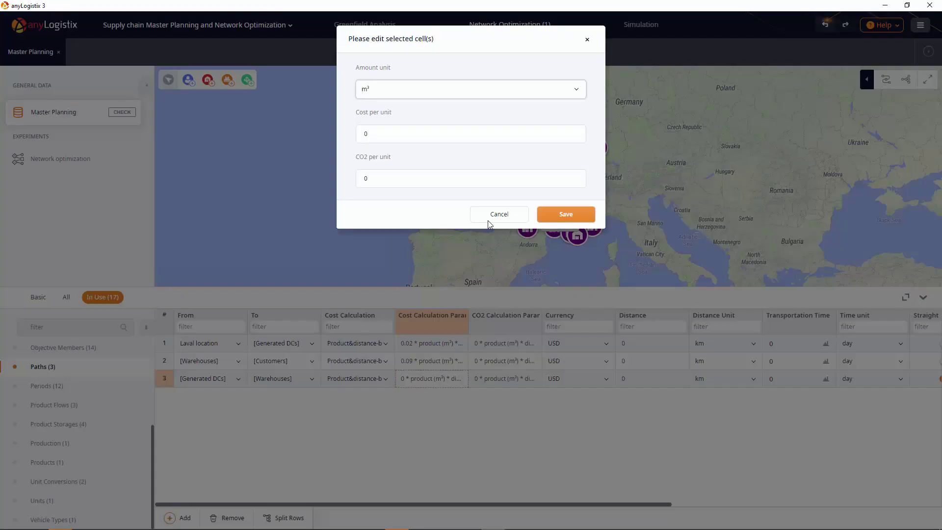
{"action": "left_click", "coordinate": [423, 135]}
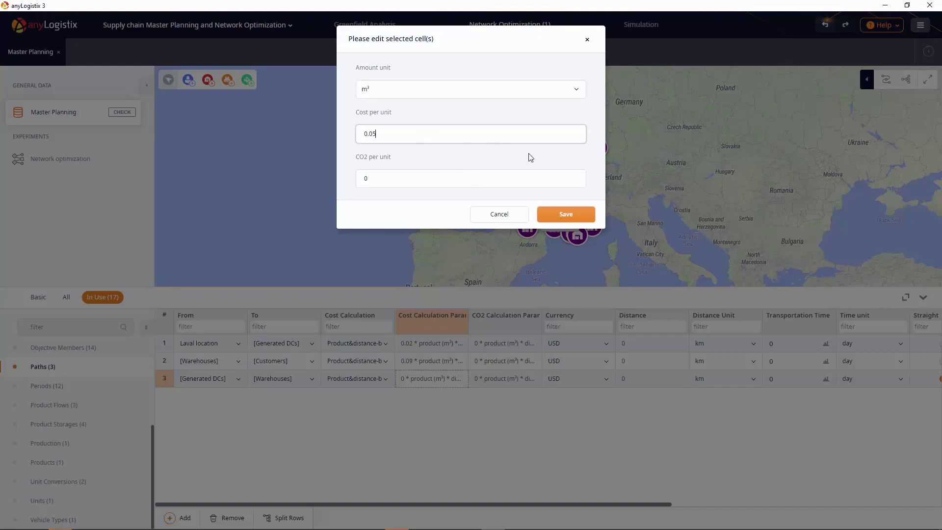
{"action": "type", "text": ".05"}
{"action": "left_click", "coordinate": [566, 215]}
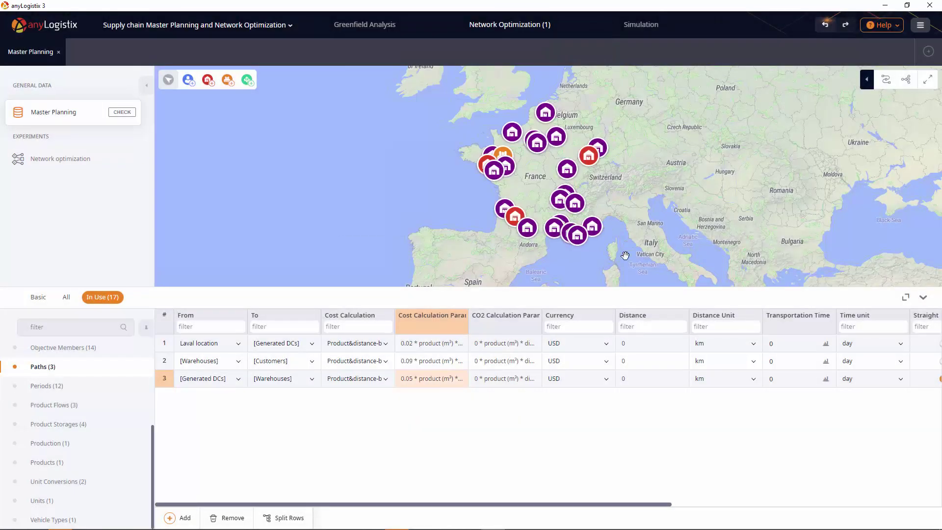
{"action": "left_click_drag", "start_coordinate": [636, 504], "coordinate": [858, 505]}
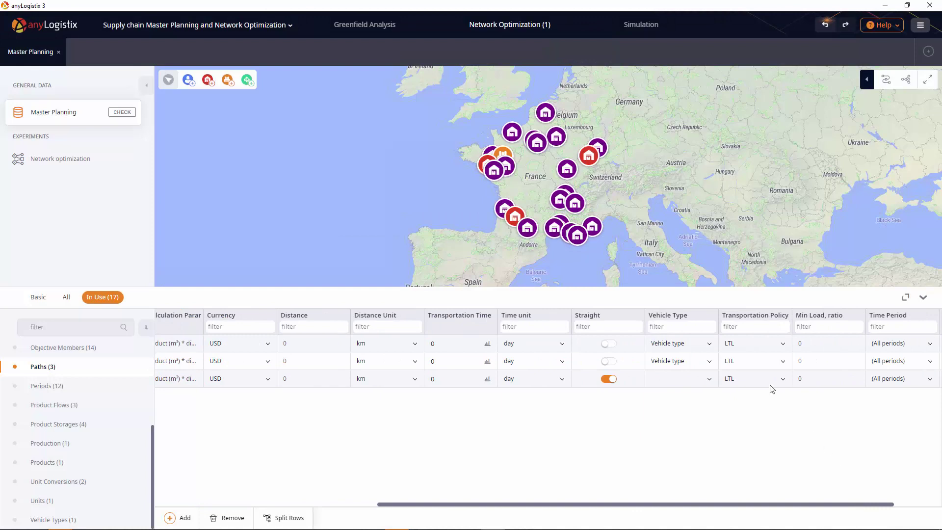
{"action": "left_click", "coordinate": [608, 379]}
{"action": "left_click", "coordinate": [710, 382]}
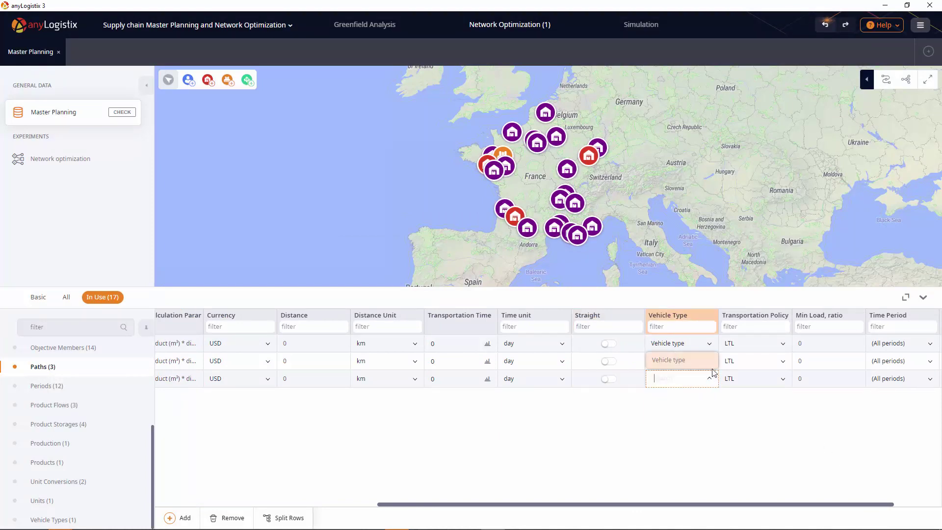
- Assign the new path's vehicle type and add two Facility Expenses rows for [Generated DCs]
{"action": "left_click", "coordinate": [702, 362]}
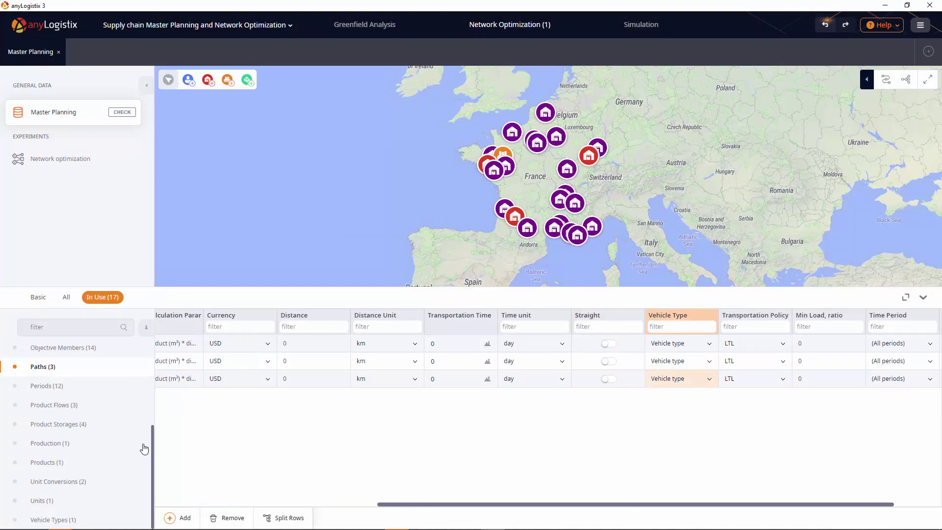
{"action": "scroll", "coordinate": [141, 452], "scroll_direction": "up", "scroll_amount": 5}
{"action": "left_click", "coordinate": [127, 431]}
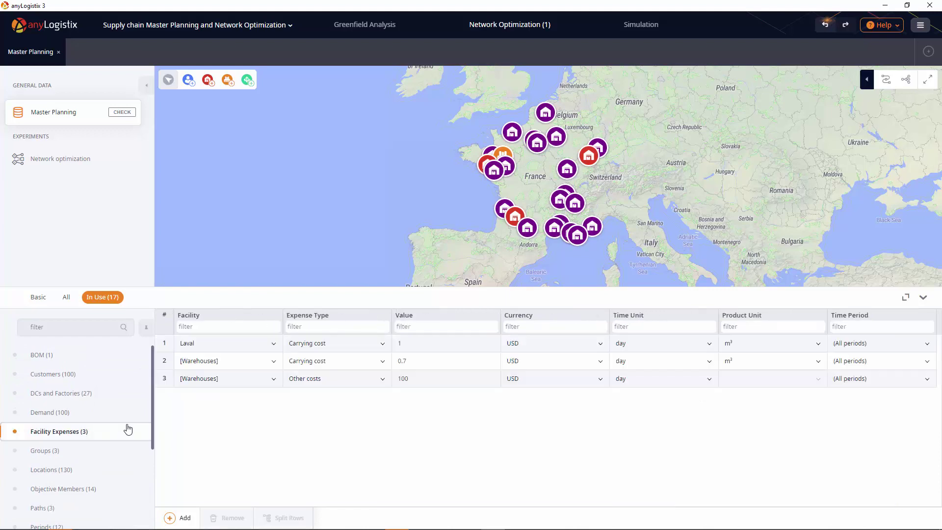
{"action": "left_click", "coordinate": [185, 517]}
{"action": "left_click", "coordinate": [185, 517]}
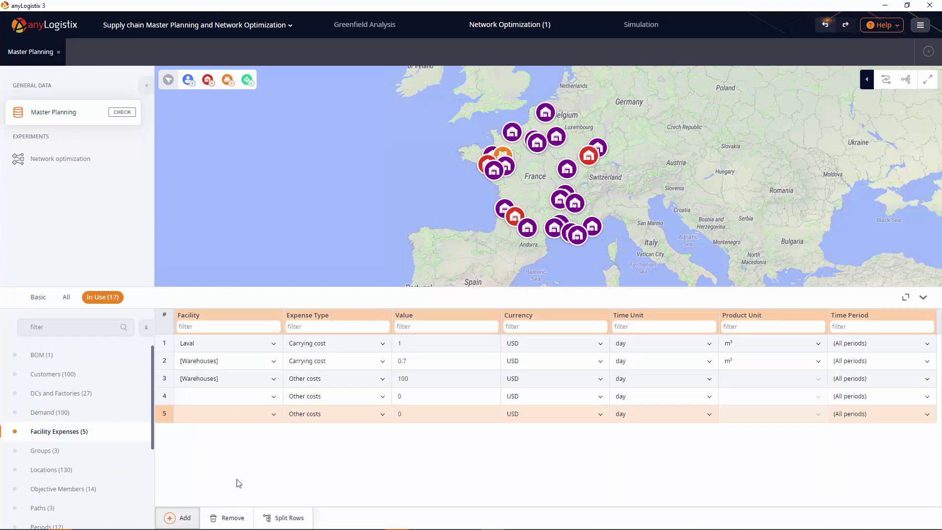
{"action": "left_click", "coordinate": [235, 398]}
{"action": "left_click", "coordinate": [236, 417], "text": "shift"}
{"action": "double_click", "coordinate": [236, 417]}
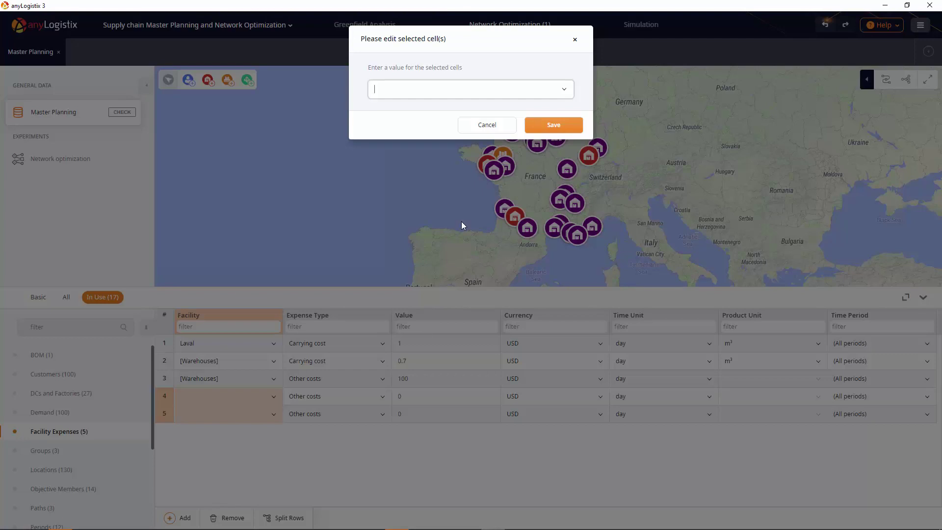
{"action": "left_click", "coordinate": [440, 91]}
{"action": "left_click", "coordinate": [456, 157]}
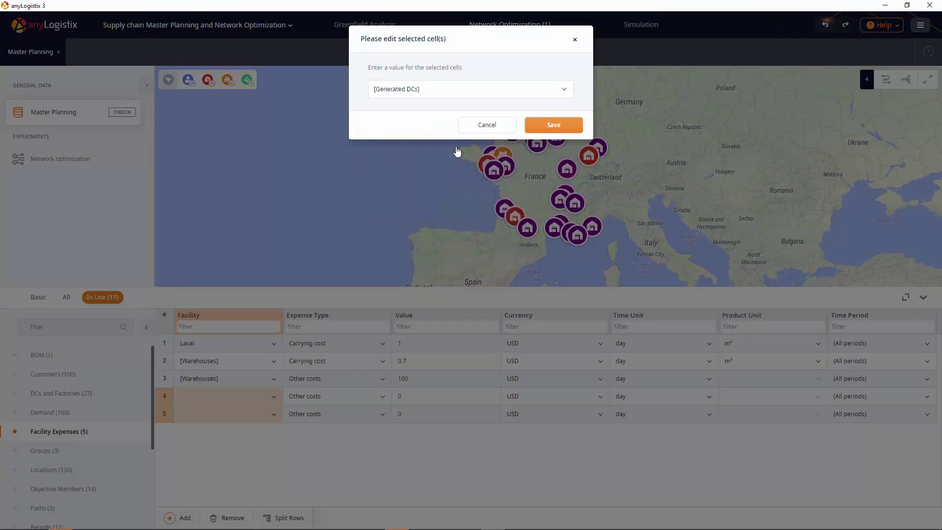
{"action": "left_click", "coordinate": [553, 126]}
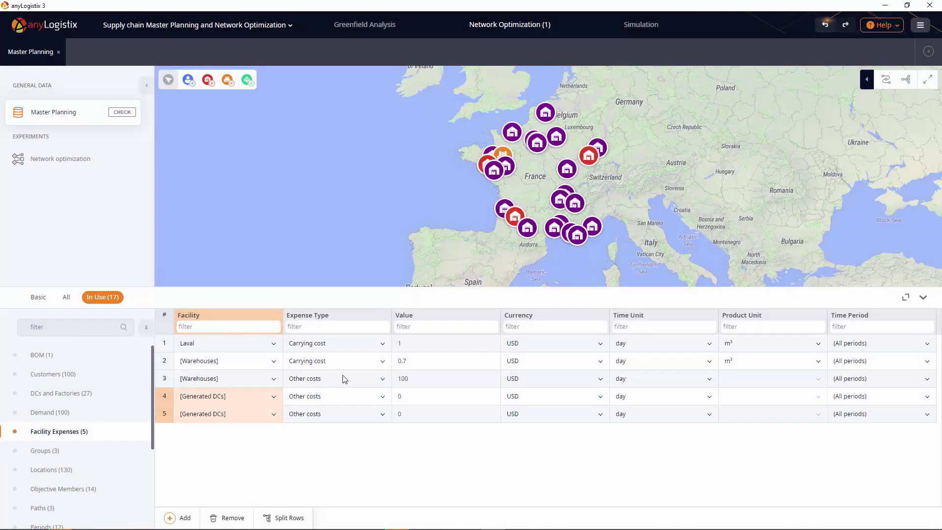
- Make row 4 a 0.2 carrying cost and give row 5 other costs of 100
{"action": "double_click", "coordinate": [354, 397]}
{"action": "left_click", "coordinate": [362, 374]}
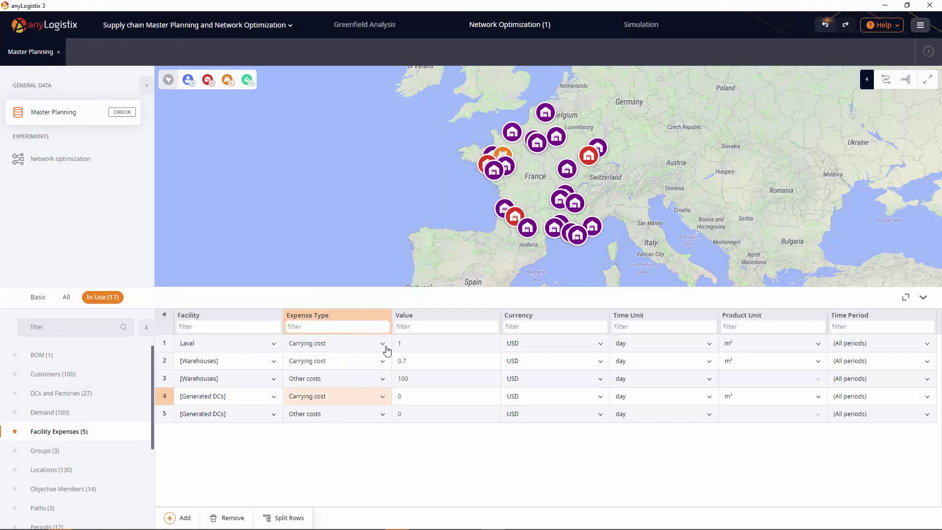
{"action": "double_click", "coordinate": [416, 397]}
{"action": "type", "text": ".2"}
{"action": "key", "text": "Return"}
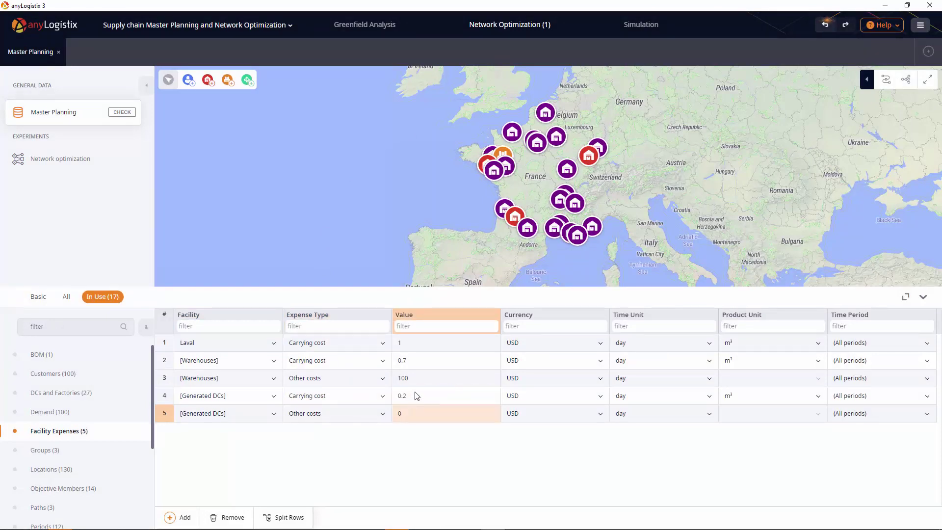
{"action": "type", "text": "100"}
{"action": "key", "text": "Return"}
- Add an Assets Constraint on [Generated DCs] with minimum 1, then open Network optimization
{"action": "left_click", "coordinate": [67, 300]}
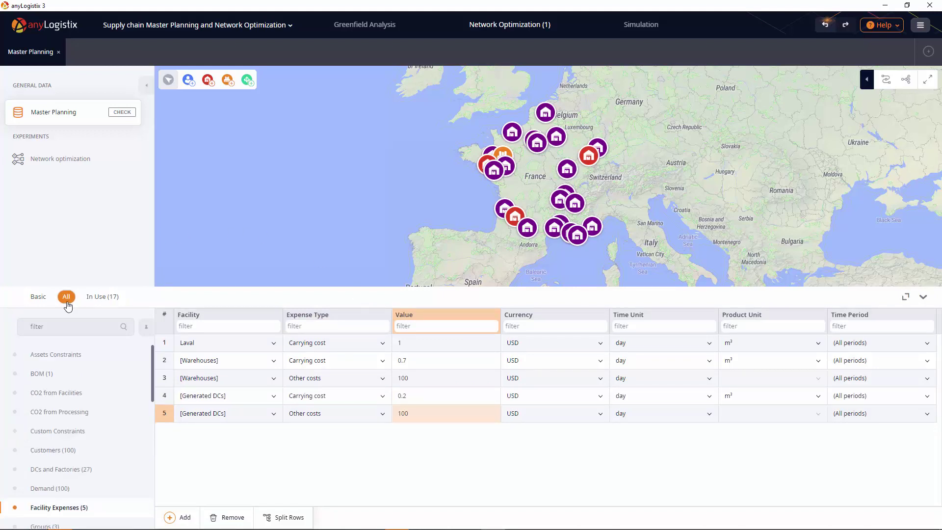
{"action": "left_click", "coordinate": [86, 358]}
{"action": "left_click", "coordinate": [182, 517]}
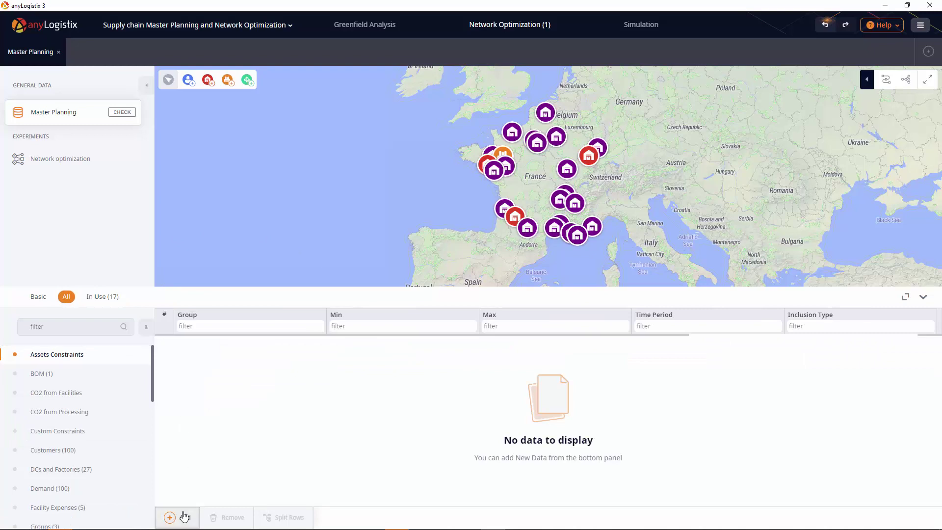
{"action": "left_click", "coordinate": [316, 344]}
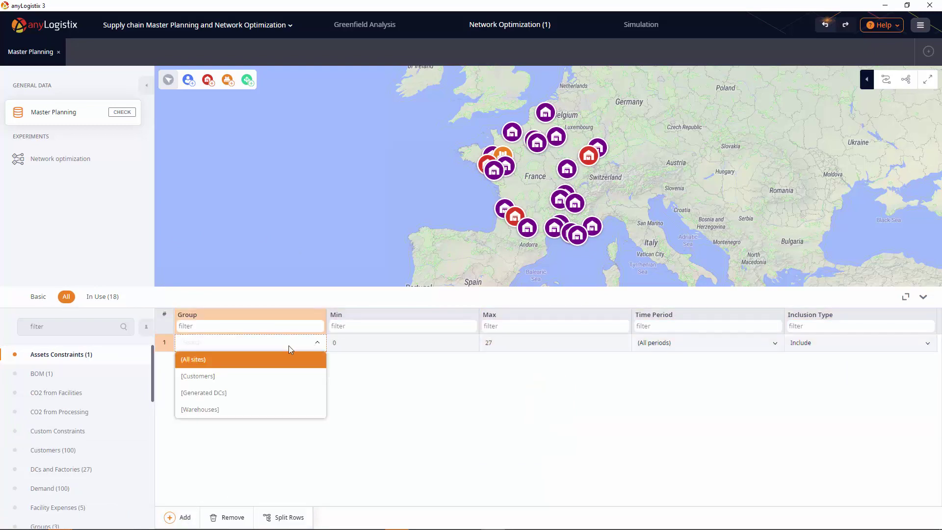
{"action": "left_click", "coordinate": [241, 393]}
{"action": "left_click", "coordinate": [364, 349]}
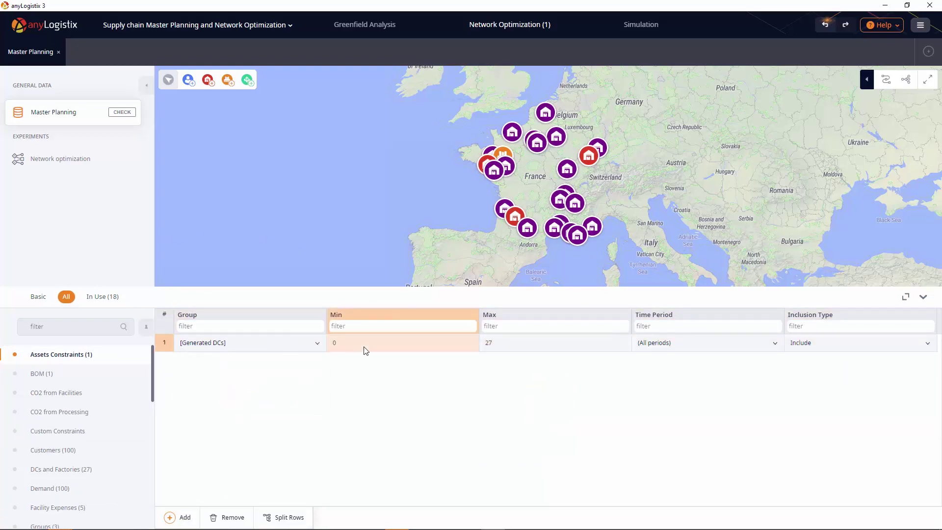
{"action": "type", "text": "1"}
{"action": "left_click", "coordinate": [503, 352]}
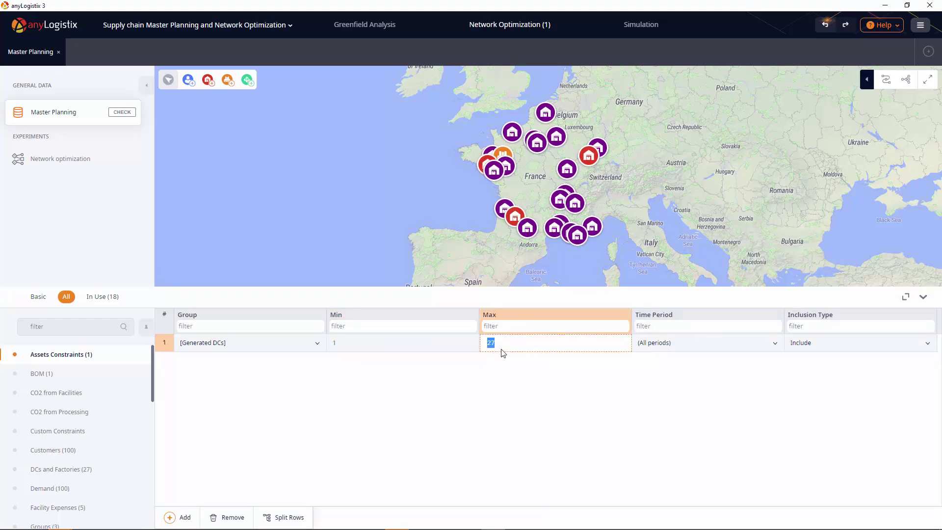
{"action": "left_click", "coordinate": [107, 157]}
- Run the network optimization and close the Result Options panel to see option 1's map
{"action": "left_click", "coordinate": [18, 175]}
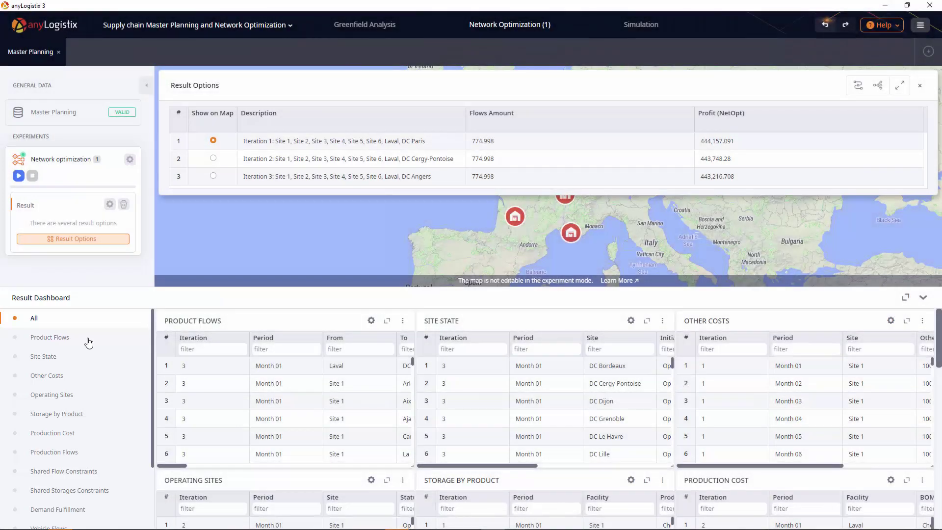
{"action": "right_click", "coordinate": [89, 342]}
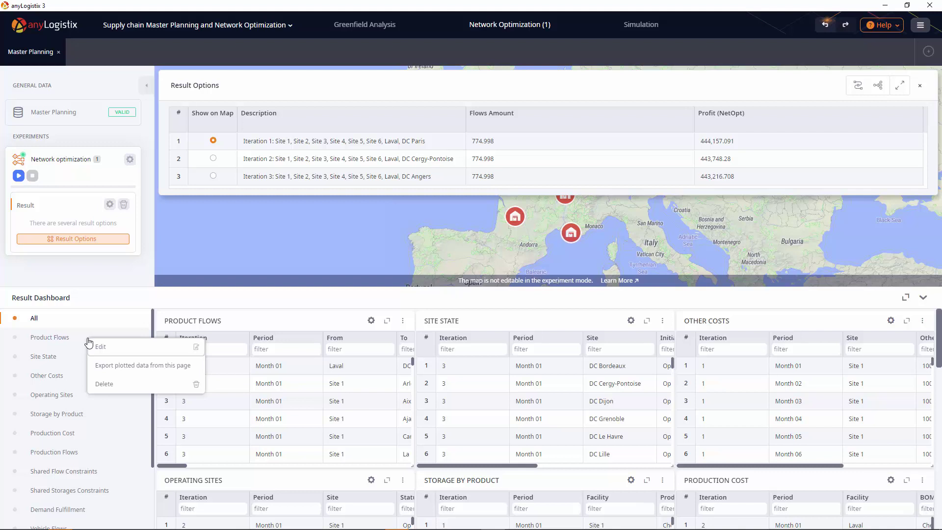
{"action": "left_click", "coordinate": [108, 282]}
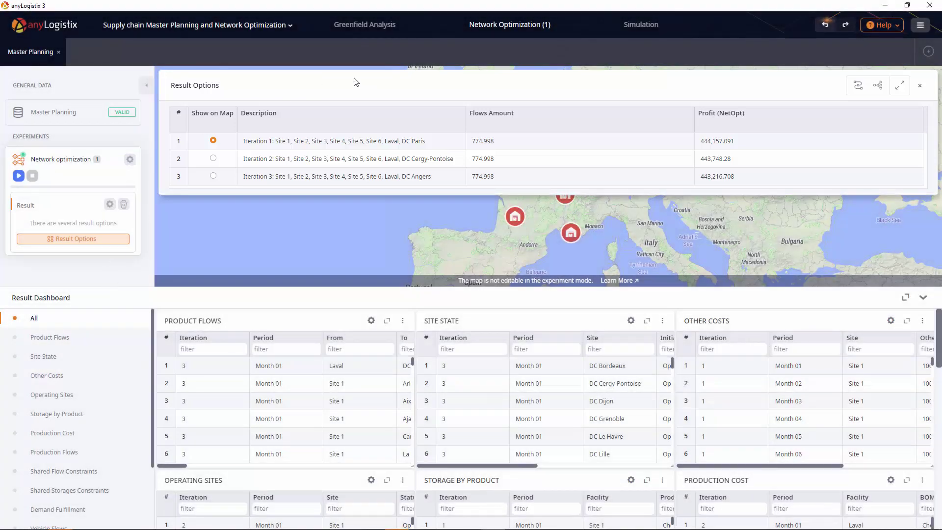
{"action": "left_click", "coordinate": [921, 89]}
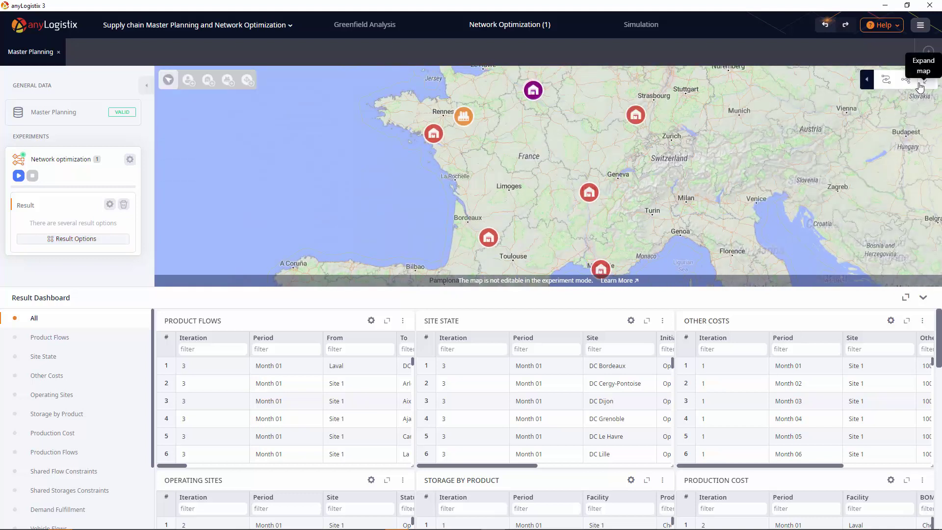
- Switch to the Structure view showing Laval feeding DC Paris, which supplies Sites 1–6
{"action": "left_click", "coordinate": [907, 81]}
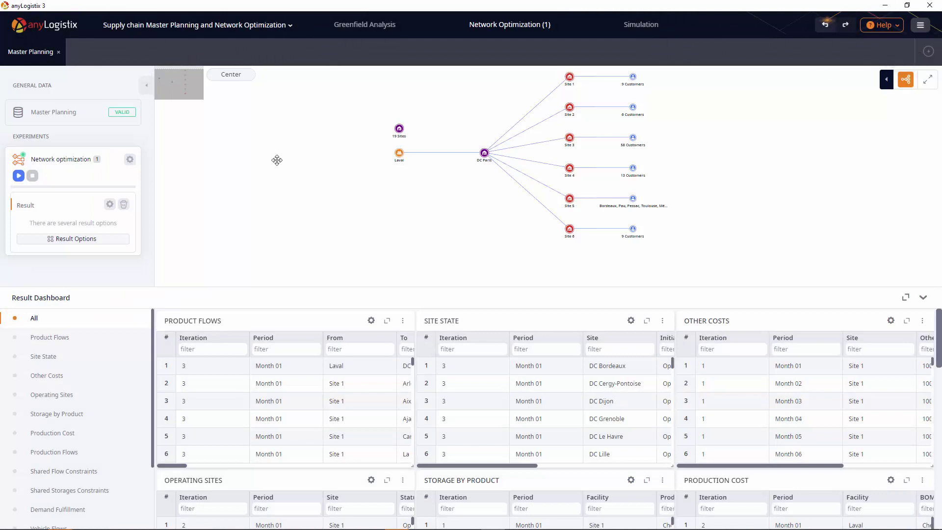
- Enlarge the Production Flows table, filter it to iteration 1 to review Laval's monthly cheese output, then close it
{"action": "left_click", "coordinate": [67, 453]}
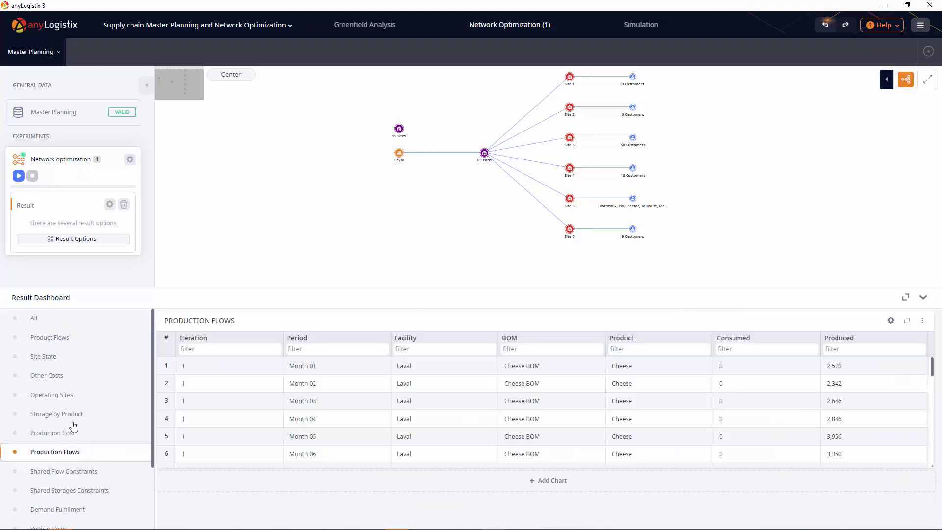
{"action": "left_click", "coordinate": [906, 322]}
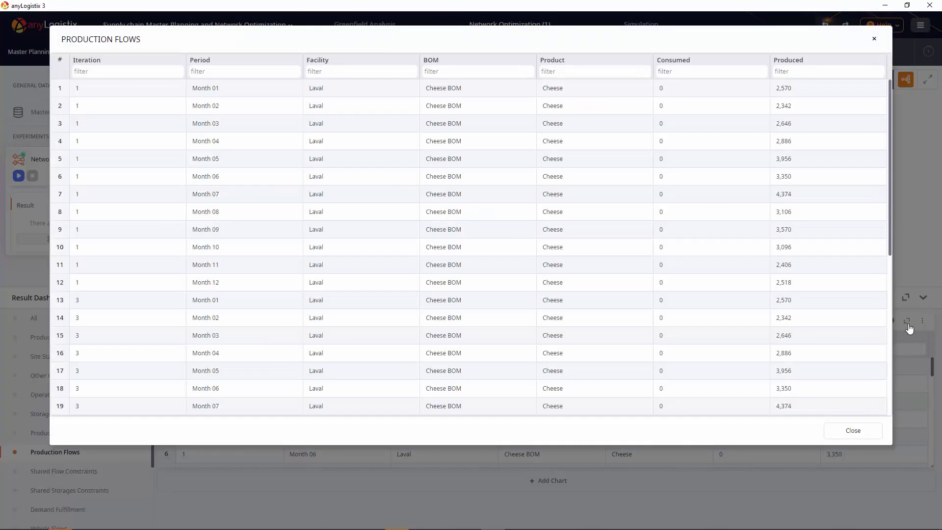
{"action": "left_click", "coordinate": [105, 71]}
{"action": "type", "text": "1"}
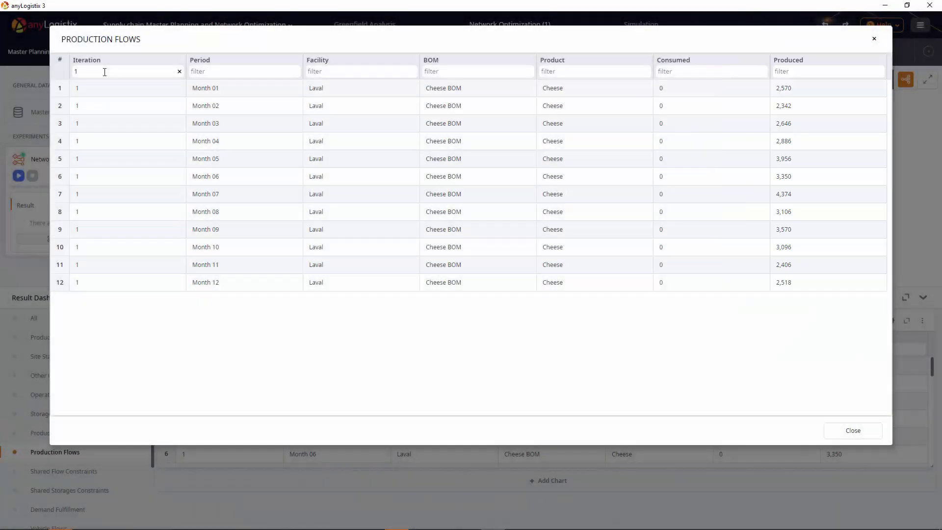
{"action": "key", "text": "Escape"}
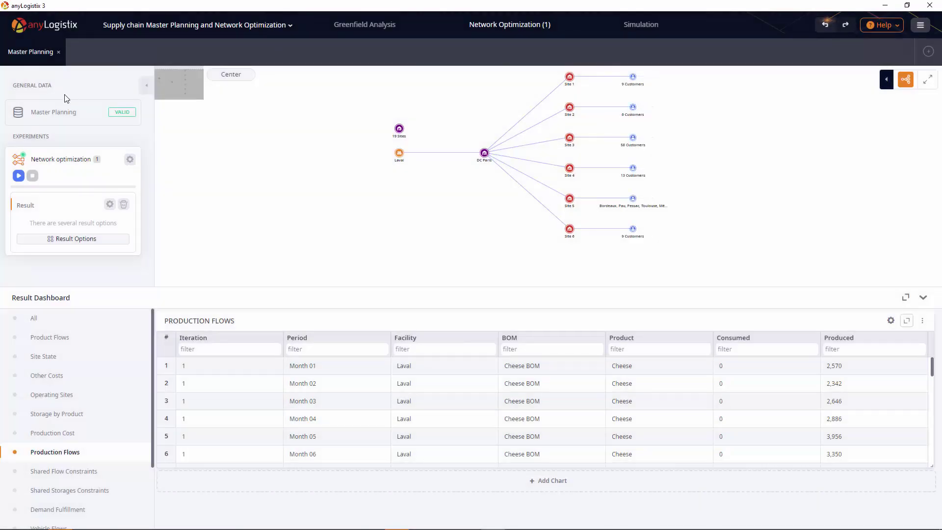
- Set Laval's Max Throughput to 3100 in the Production table and rerun Network optimization
{"action": "left_click", "coordinate": [58, 112]}
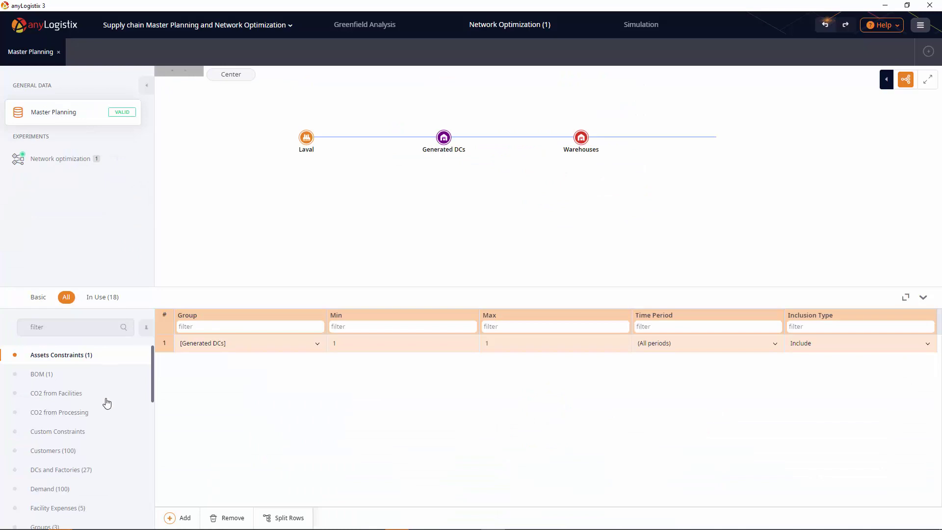
{"action": "scroll", "coordinate": [107, 403], "scroll_direction": "down", "scroll_amount": 5}
{"action": "scroll", "coordinate": [106, 403], "scroll_direction": "down", "scroll_amount": 2}
{"action": "left_click", "coordinate": [125, 475]}
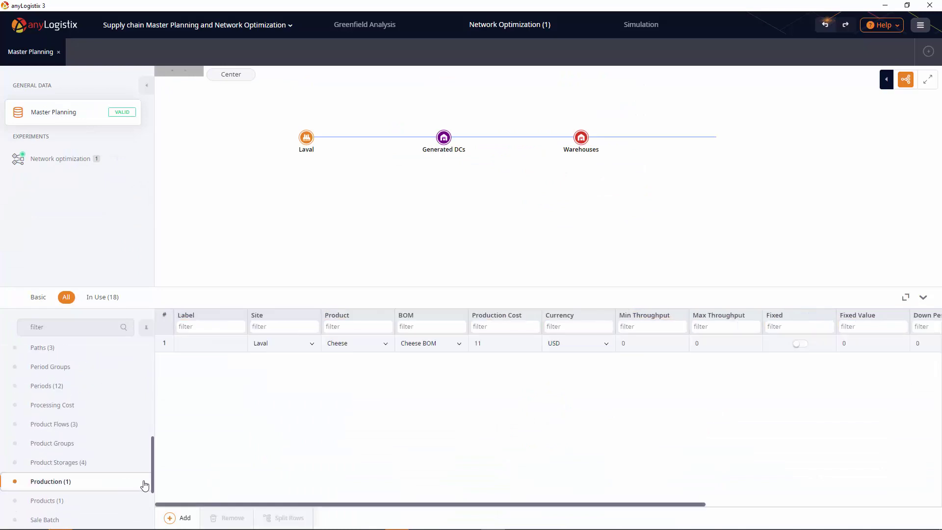
{"action": "double_click", "coordinate": [715, 345]}
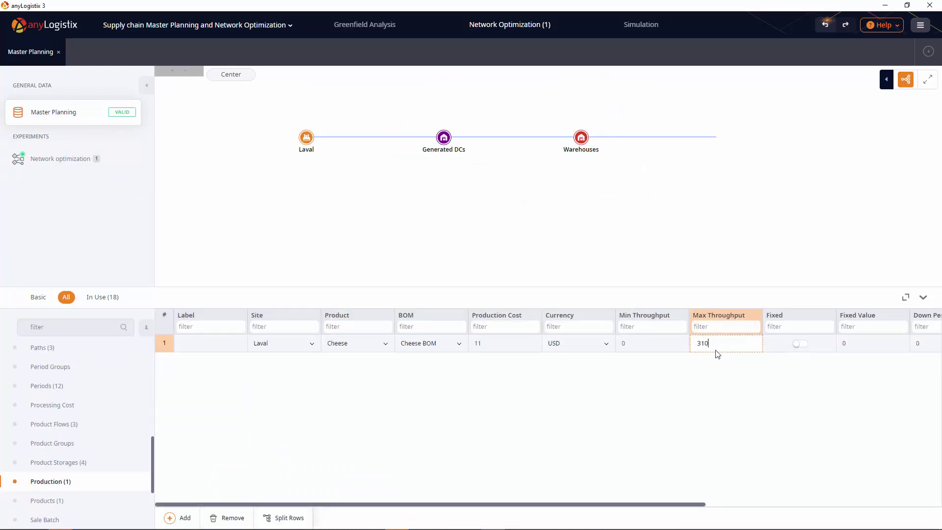
{"action": "type", "text": "3100"}
{"action": "key", "text": "Return"}
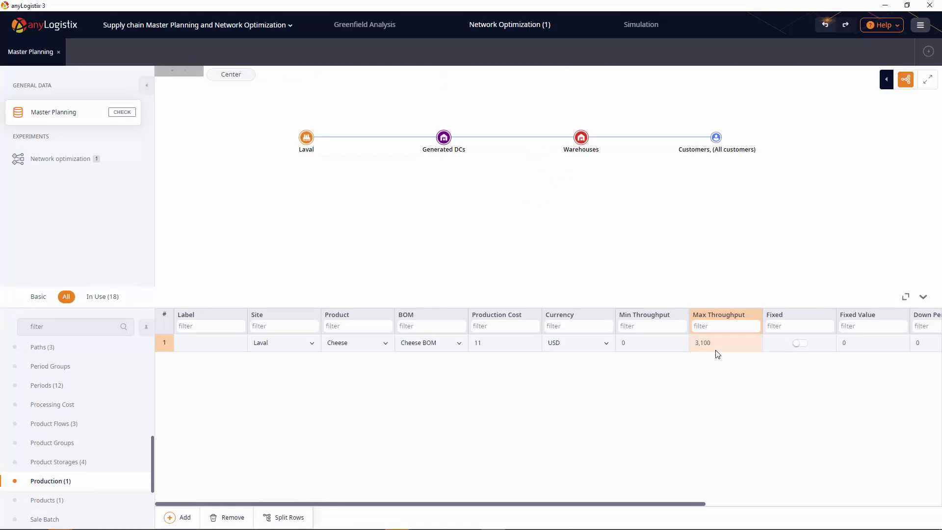
{"action": "left_click", "coordinate": [43, 155]}
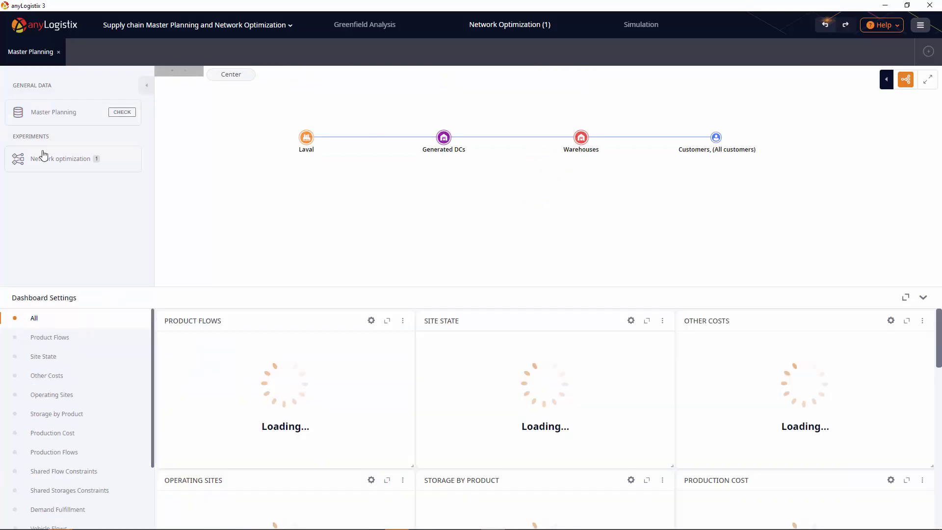
{"action": "left_click", "coordinate": [18, 175]}
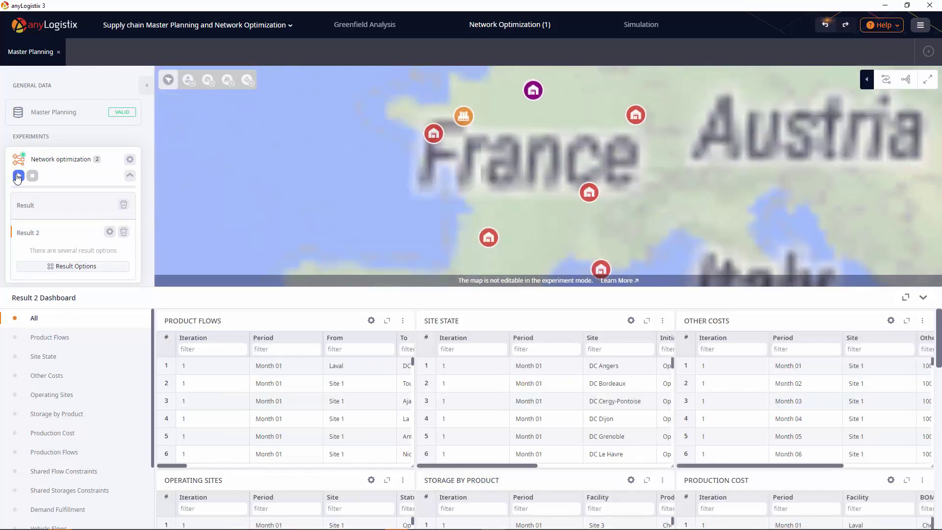
- Enlarge Result 2's Demand Fulfillment table and filter it to Penalty >0 to find unmet demand
{"action": "left_click", "coordinate": [49, 267]}
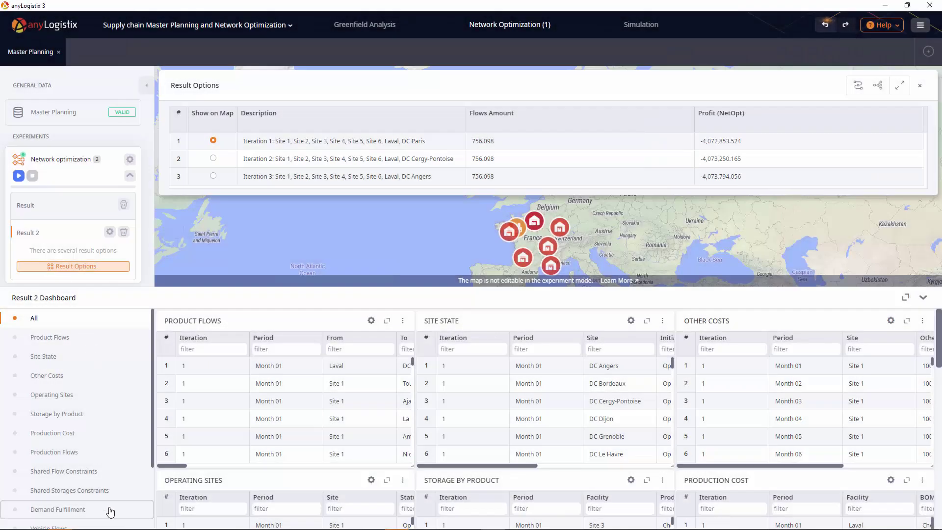
{"action": "left_click", "coordinate": [110, 512]}
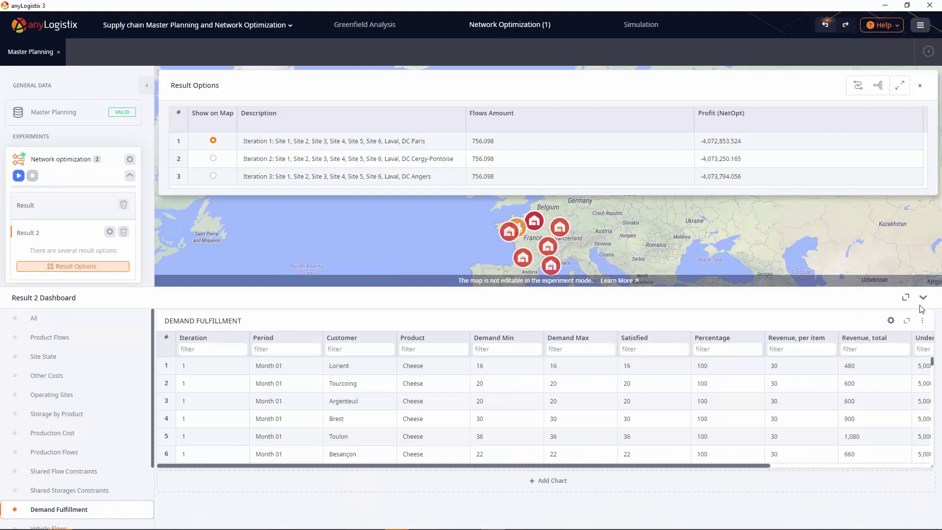
{"action": "left_click", "coordinate": [906, 322]}
{"action": "left_click_drag", "start_coordinate": [683, 415], "coordinate": [825, 416]}
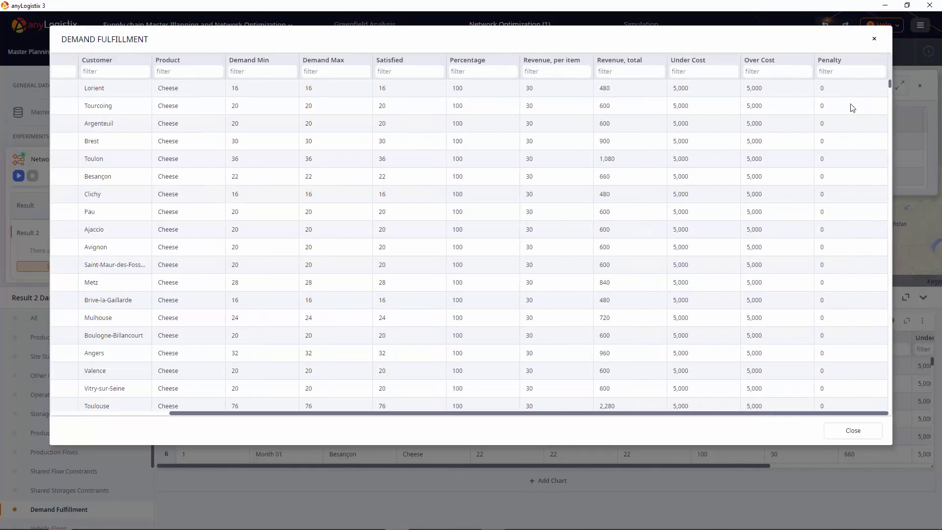
{"action": "left_click", "coordinate": [837, 72]}
{"action": "type", "text": ">0"}
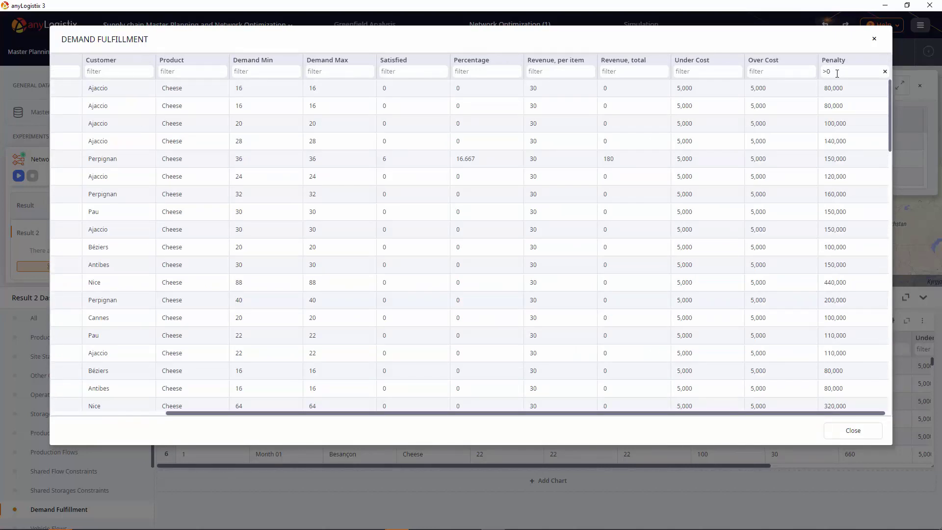
{"action": "left_click", "coordinate": [873, 39]}
- Change Laval's Max Throughput in the Master Planning Production table to 3200
{"action": "left_click", "coordinate": [78, 113]}
{"action": "double_click", "coordinate": [716, 349]}
{"action": "type", "text": "3200"}
{"action": "key", "text": "Return"}
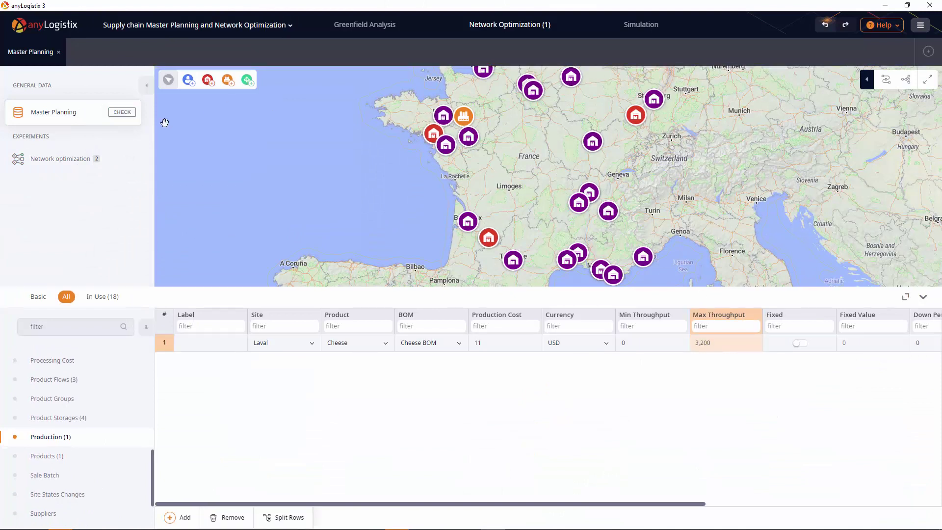
- Run the Network optimization experiment again with the 3,200 throughput cap
{"action": "left_click", "coordinate": [95, 163]}
{"action": "left_click", "coordinate": [19, 176]}
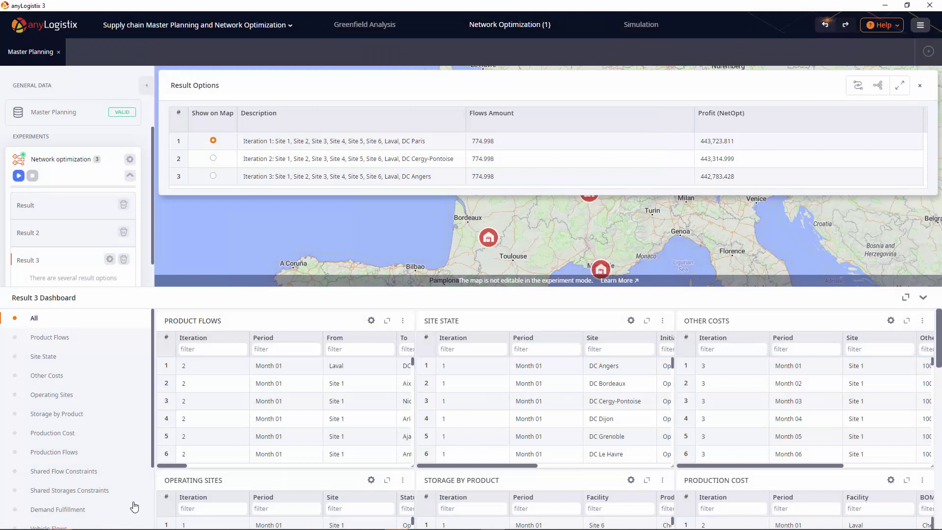
- Enlarge the Demand Fulfillment table, filter to Iteration 1 and Penalty >0, then close it
{"action": "left_click", "coordinate": [138, 505]}
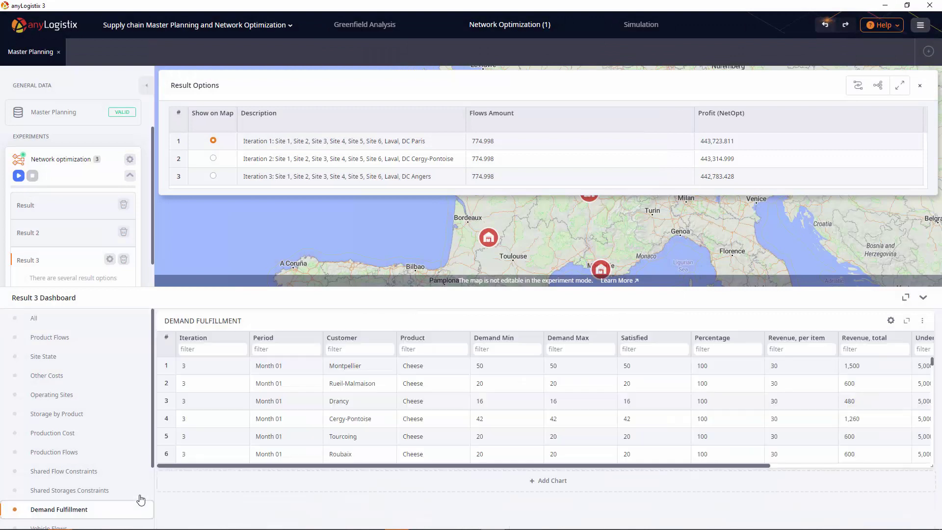
{"action": "left_click", "coordinate": [907, 320]}
{"action": "left_click", "coordinate": [119, 71]}
{"action": "type", "text": "1"}
{"action": "left_click_drag", "start_coordinate": [386, 415], "coordinate": [578, 425]}
{"action": "left_click", "coordinate": [836, 66]}
{"action": "type", "text": ">0"}
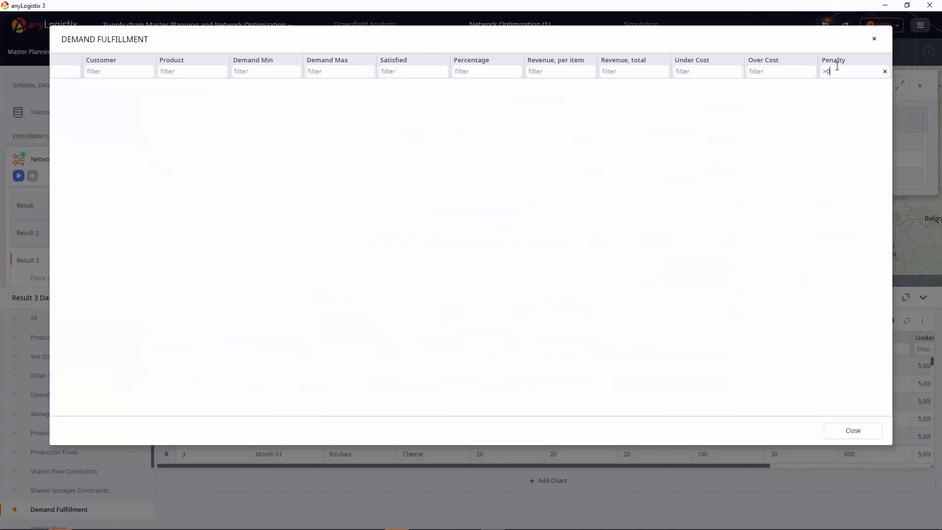
{"action": "key", "text": "Escape"}
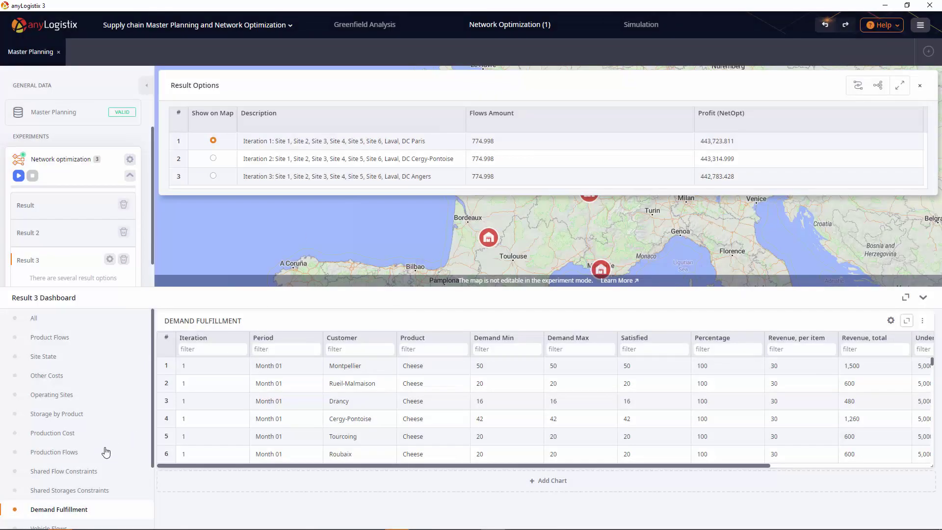
- Enlarge Result 3's Production Flows table and filter it to iteration 1
{"action": "left_click", "coordinate": [105, 452]}
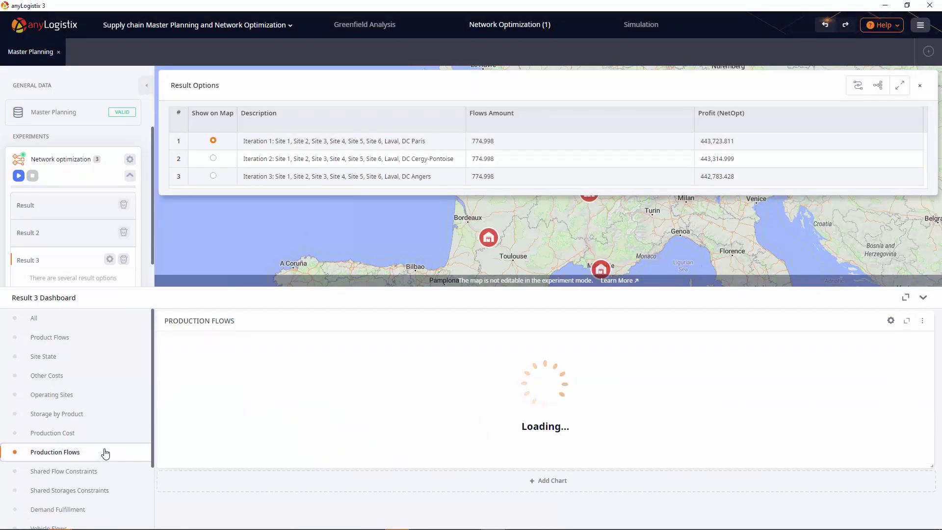
{"action": "left_click", "coordinate": [908, 321]}
{"action": "left_click", "coordinate": [163, 72]}
{"action": "type", "text": "1"}
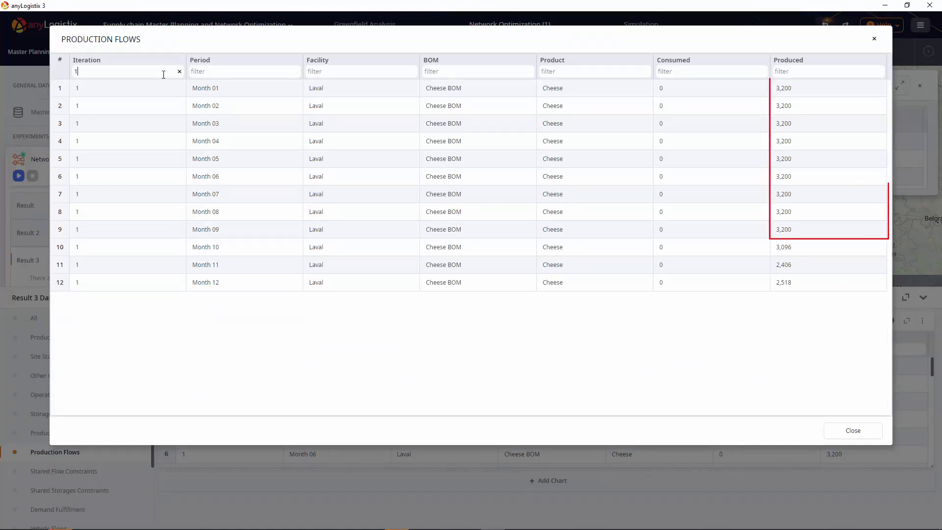